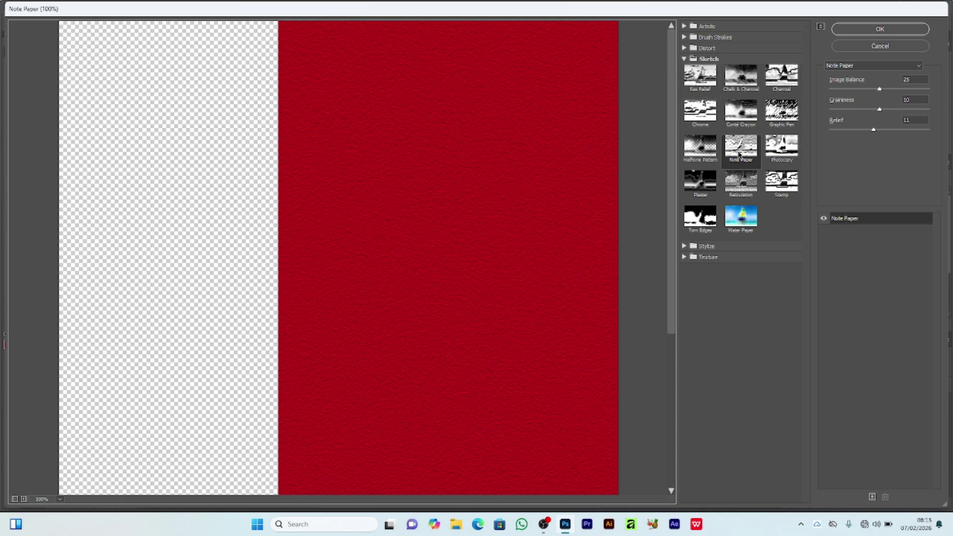
# Step: Apply the Note Paper filter to the red rectangle copy with image balance 25, graininess 10 and relief 11
pyautogui.click(875, 30)
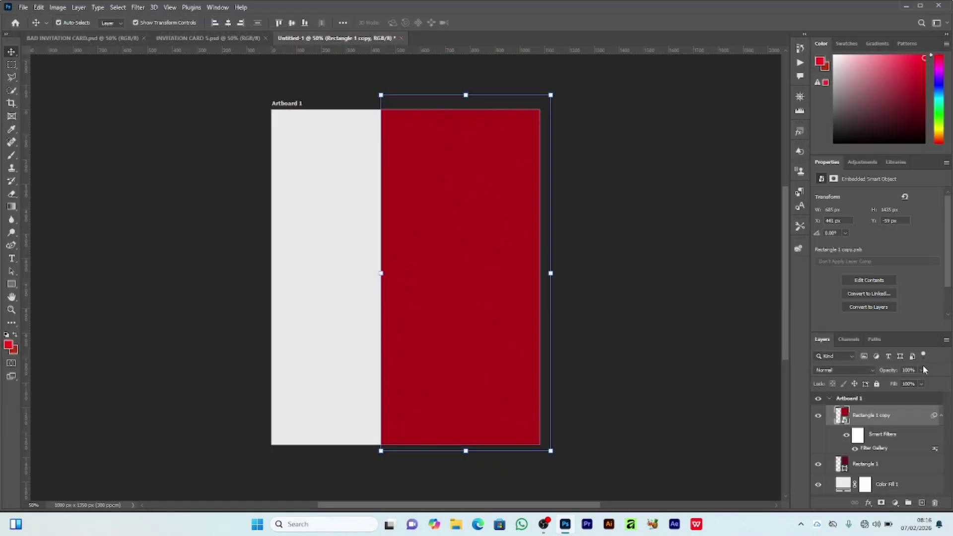
pyautogui.click(618, 349)
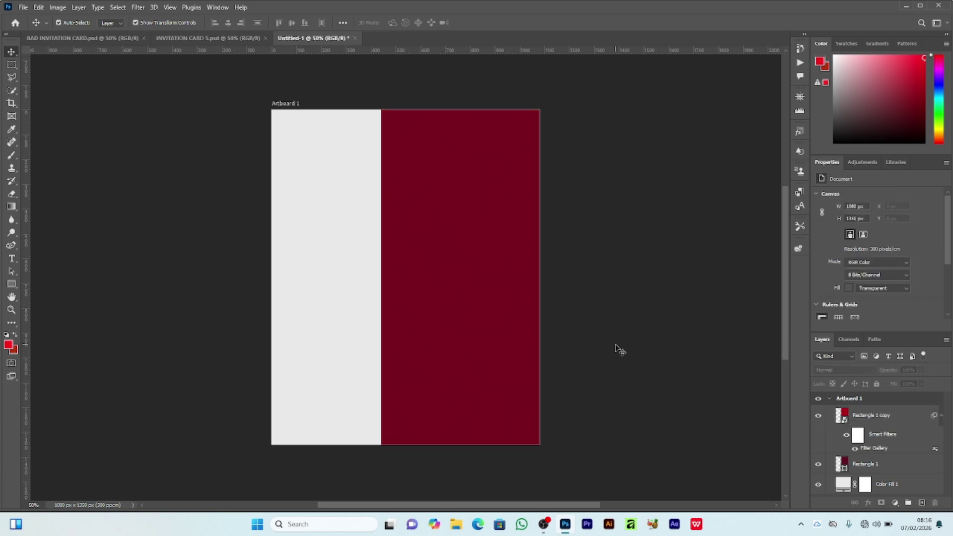
# Step: Place the gold floral image pngwing.com (19) enlarged over the whole artboard and fade its layer to a faint texture
pyautogui.click(23, 8)
pyautogui.click(50, 194)
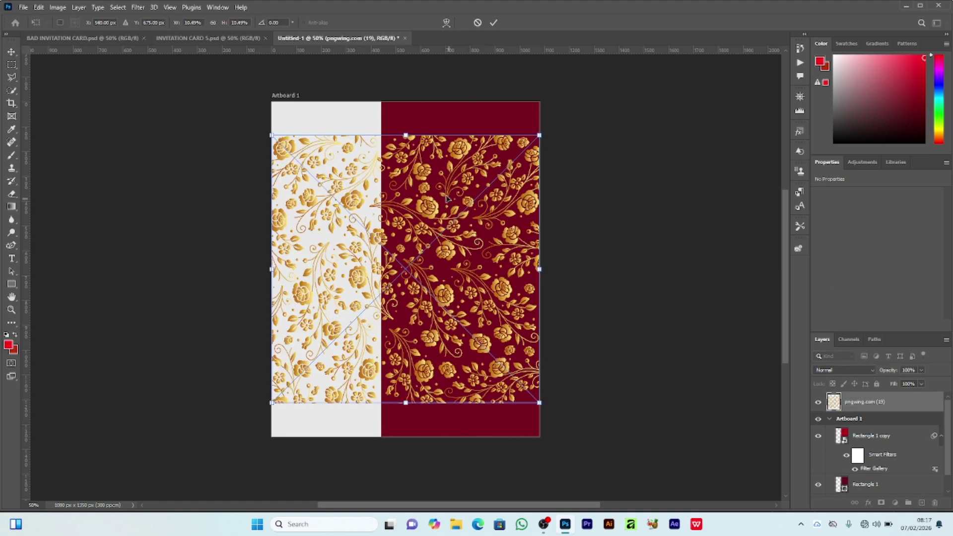
pyautogui.moveTo(406, 139); pyautogui.dragTo(406, 104)
pyautogui.press('Return')
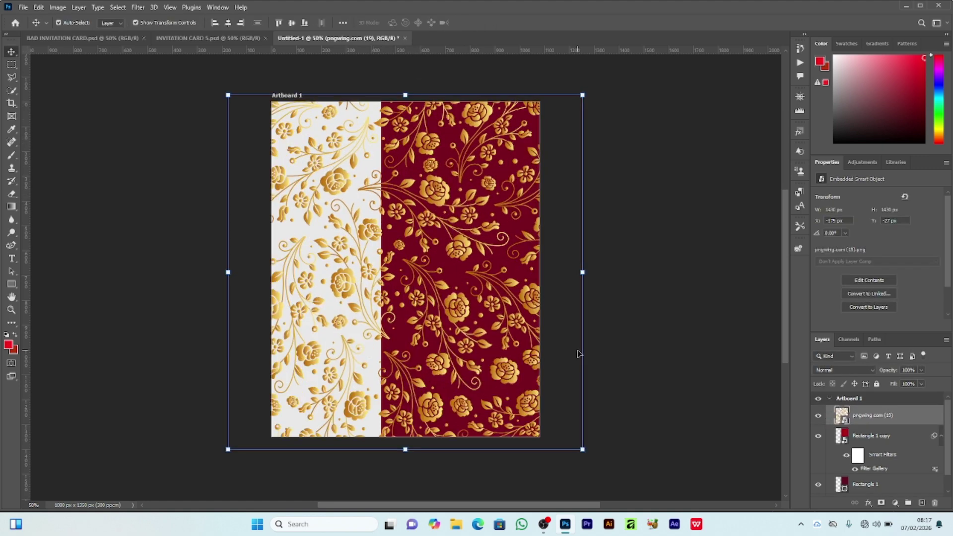
pyautogui.moveTo(920, 369); pyautogui.dragTo(899, 388)
pyautogui.click(672, 344)
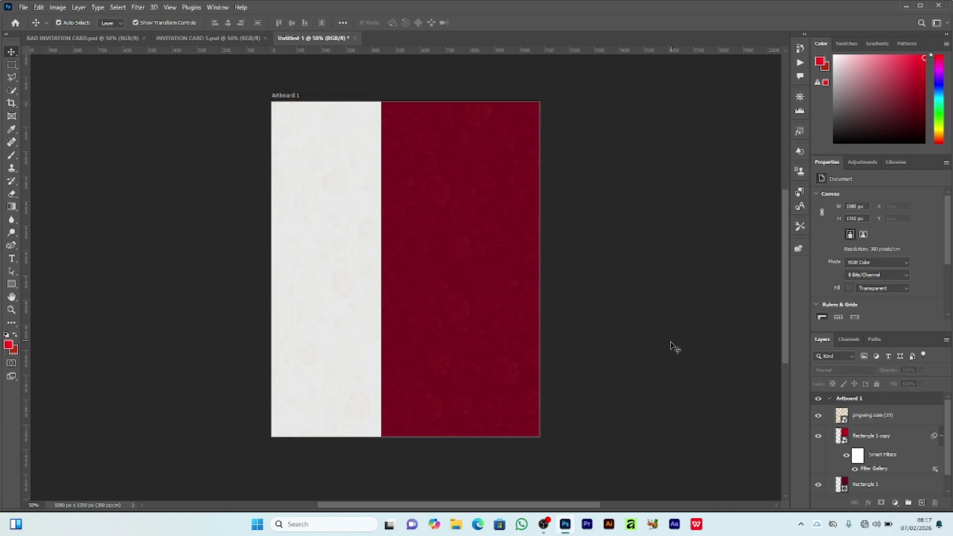
# Step: Draw a red rectangle about 777 by 1027 px across the white and maroon halves, at about X 105, Y 229 px
pyautogui.click(12, 286)
pyautogui.click(42, 288)
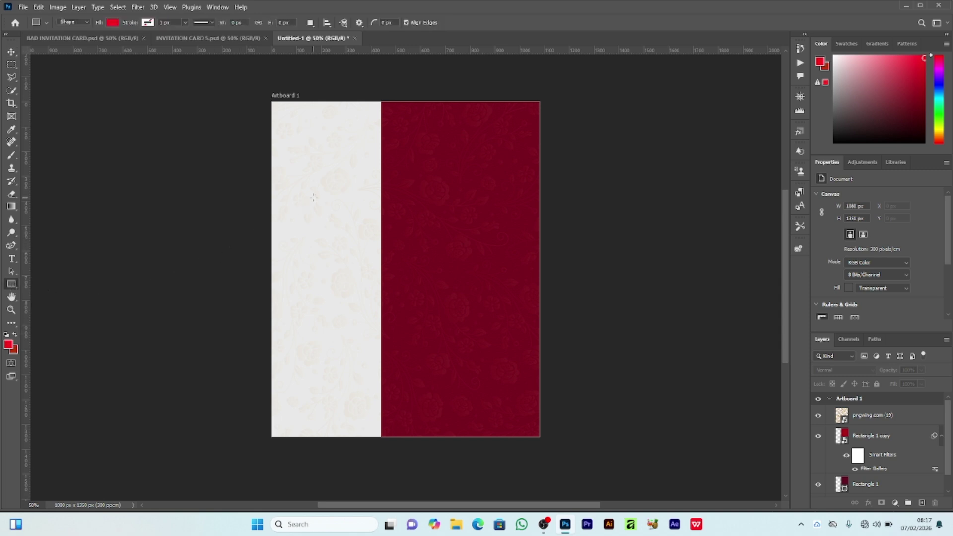
pyautogui.moveTo(302, 176); pyautogui.dragTo(490, 413)
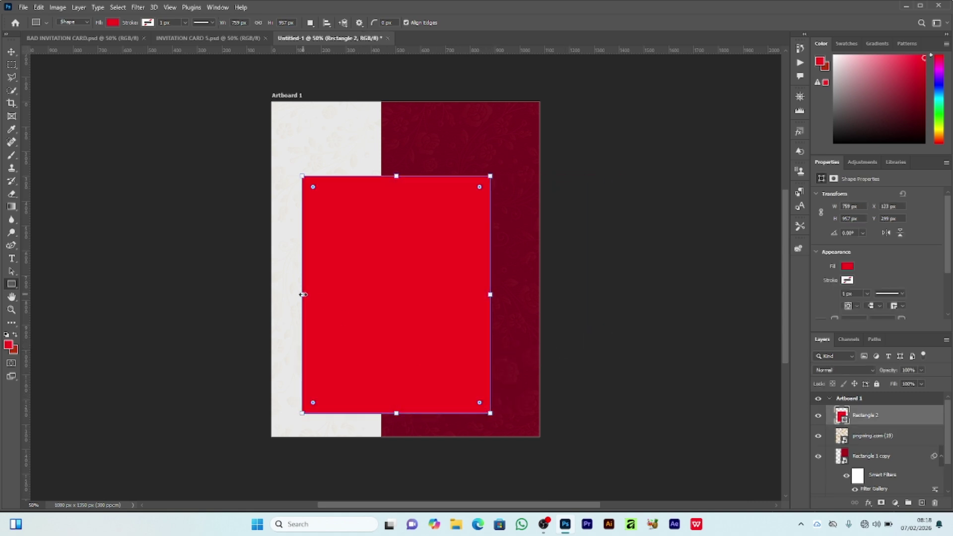
pyautogui.moveTo(303, 295); pyautogui.dragTo(298, 295)
pyautogui.moveTo(394, 176); pyautogui.dragTo(394, 159)
pyautogui.press('v')
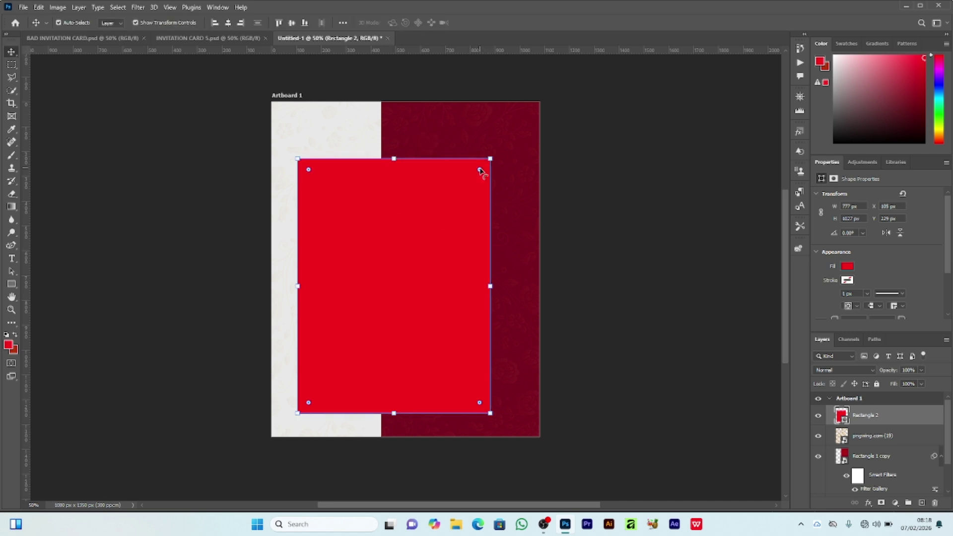
# Step: Round only the red rectangle's two upper corners and add a curved dome in the middle of its upper edge
pyautogui.moveTo(480, 170); pyautogui.dragTo(479, 219)
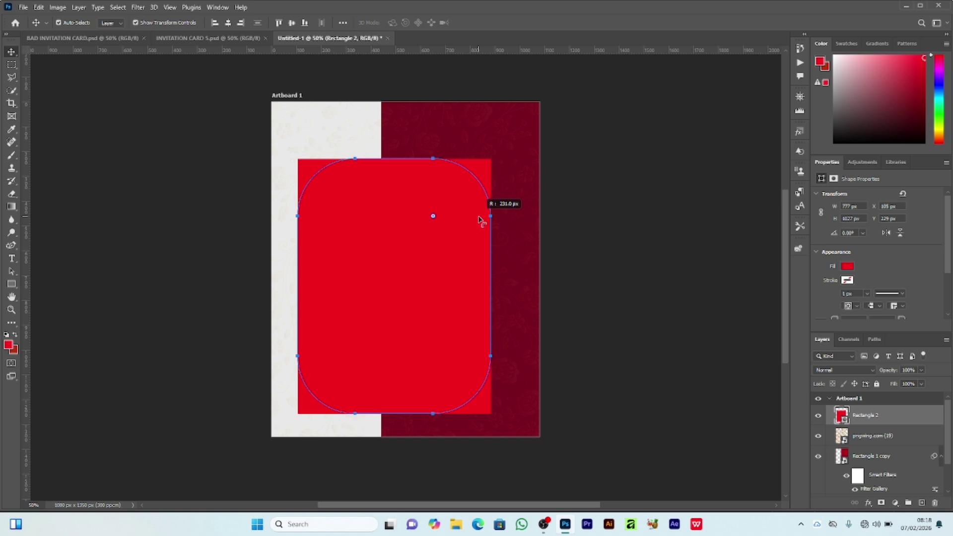
pyautogui.moveTo(481, 220); pyautogui.dragTo(480, 220)
pyautogui.hotkey('ctrl', 'z')
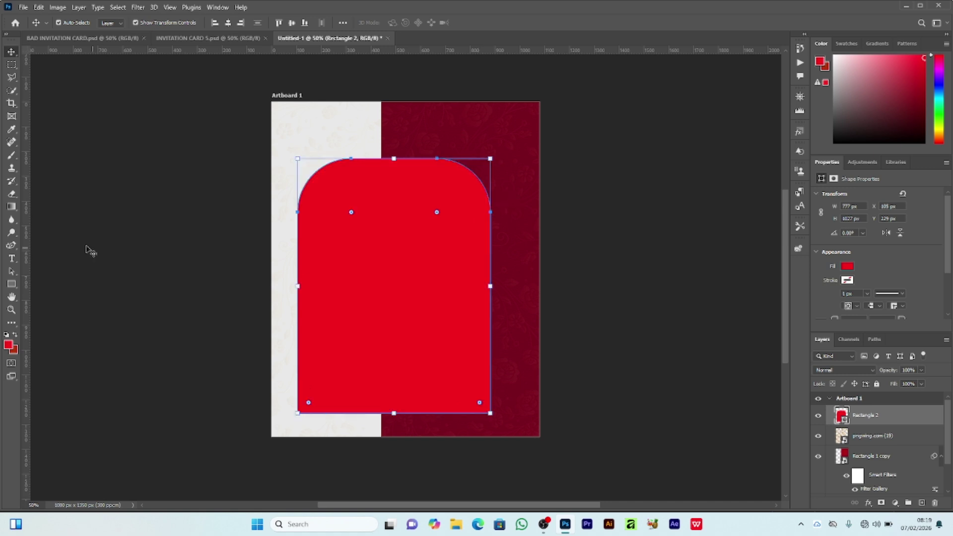
pyautogui.click(13, 247)
pyautogui.moveTo(391, 158); pyautogui.dragTo(392, 130)
# Step: Adjust the arch shape's size, moving its left edge slightly inward and its lower edge slightly down
pyautogui.hotkey('ctrl', 't')
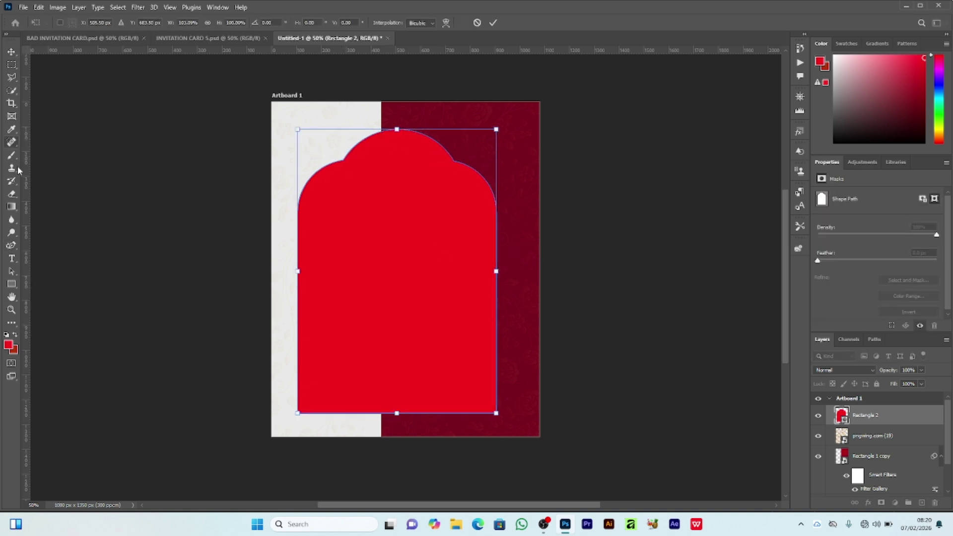
pyautogui.press('Return')
pyautogui.click(148, 193)
pyautogui.click(388, 236)
pyautogui.moveTo(298, 272); pyautogui.dragTo(303, 272)
pyautogui.moveTo(400, 413); pyautogui.dragTo(399, 416)
pyautogui.moveTo(497, 272); pyautogui.dragTo(497, 272)
pyautogui.press('Return')
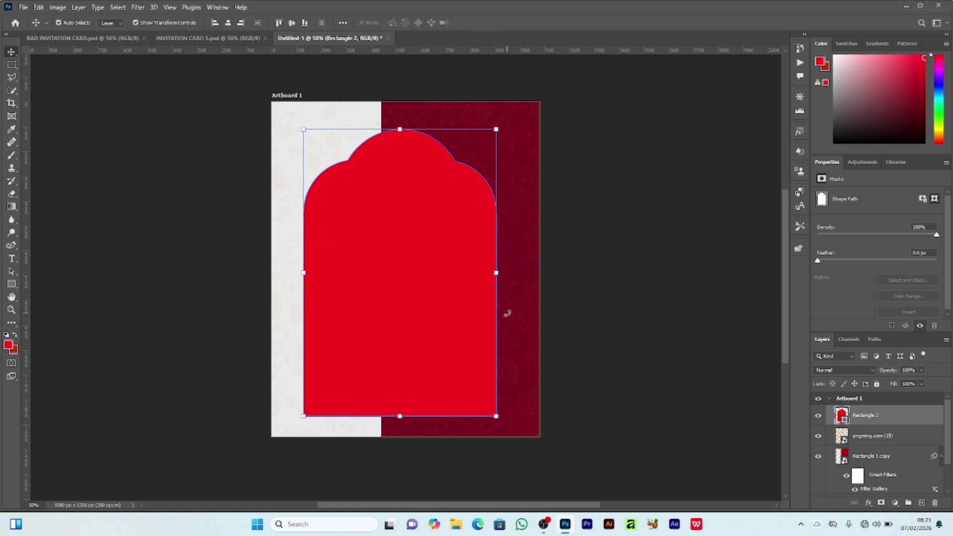
# Step: Duplicate the red arch and enlarge the lower original evenly around its centre to form an outer border
pyautogui.hotkey('ctrl', 'j')
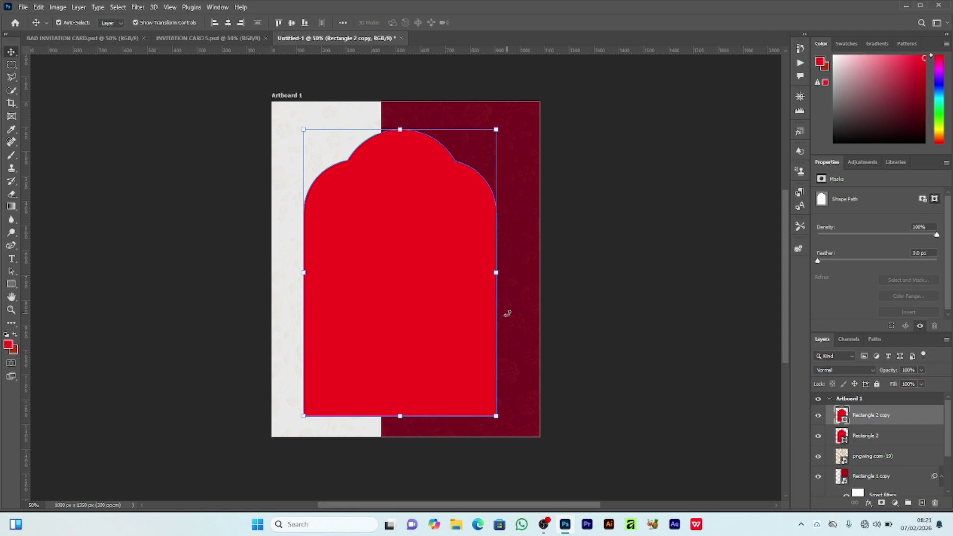
pyautogui.click(873, 435)
pyautogui.hotkey('ctrl', 't')
pyautogui.moveTo(497, 416); pyautogui.dragTo(502, 421)
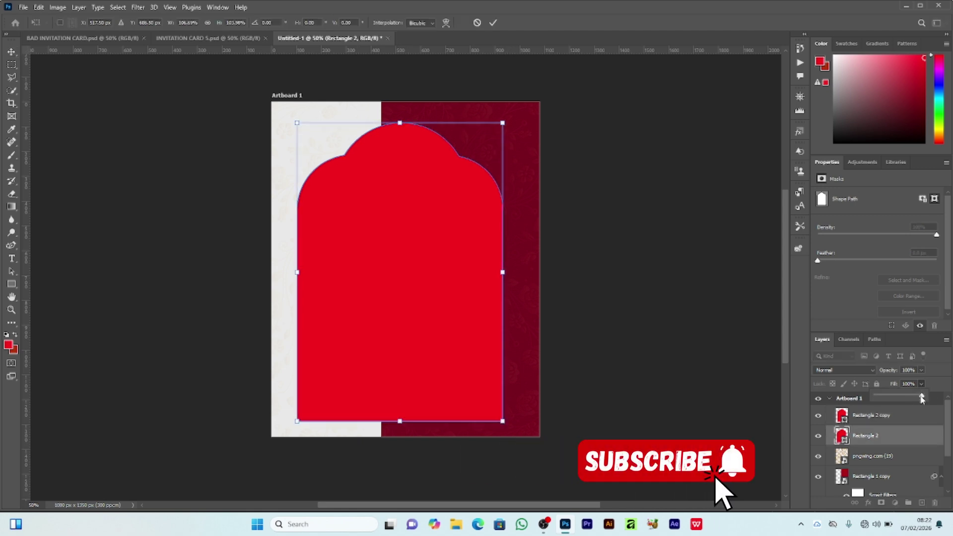
# Step: Set the enlarged arch's fill to 0% and give it a 9 px brown inside stroke
pyautogui.moveTo(921, 398); pyautogui.dragTo(873, 406)
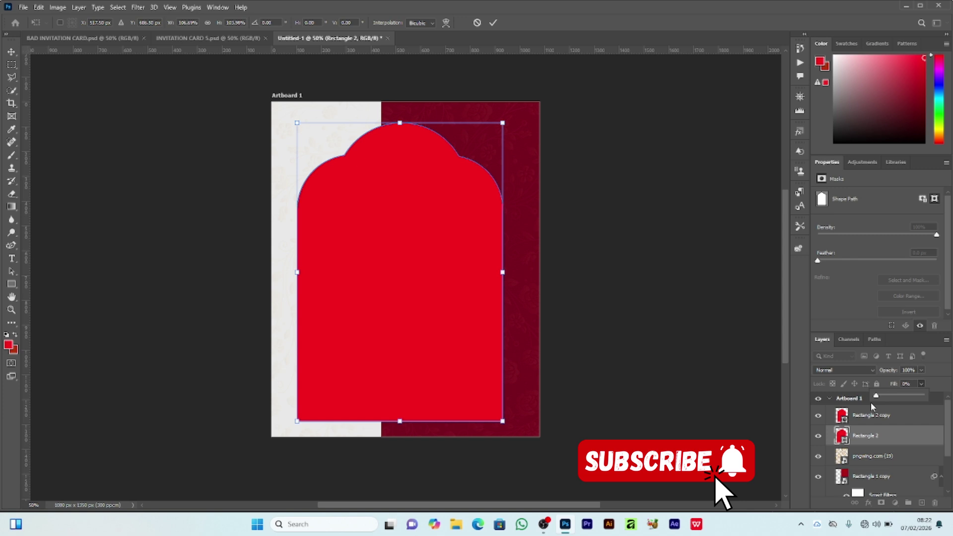
pyautogui.press('Return')
pyautogui.click(868, 504)
pyautogui.click(883, 431)
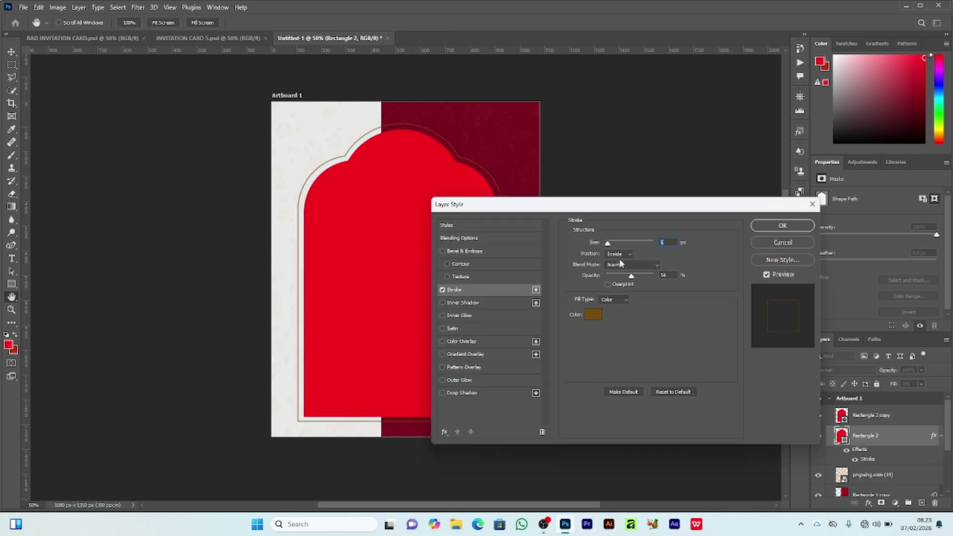
pyautogui.write('9')
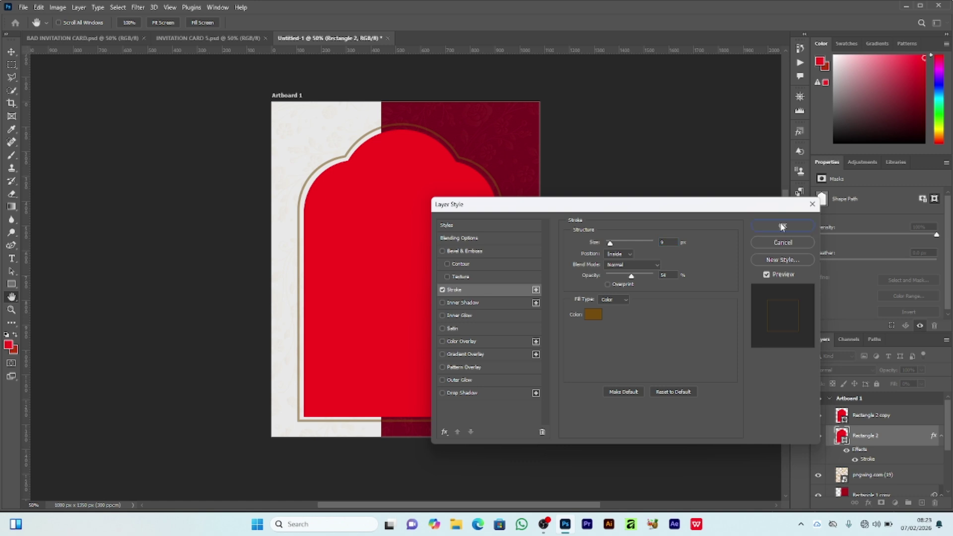
pyautogui.click(782, 225)
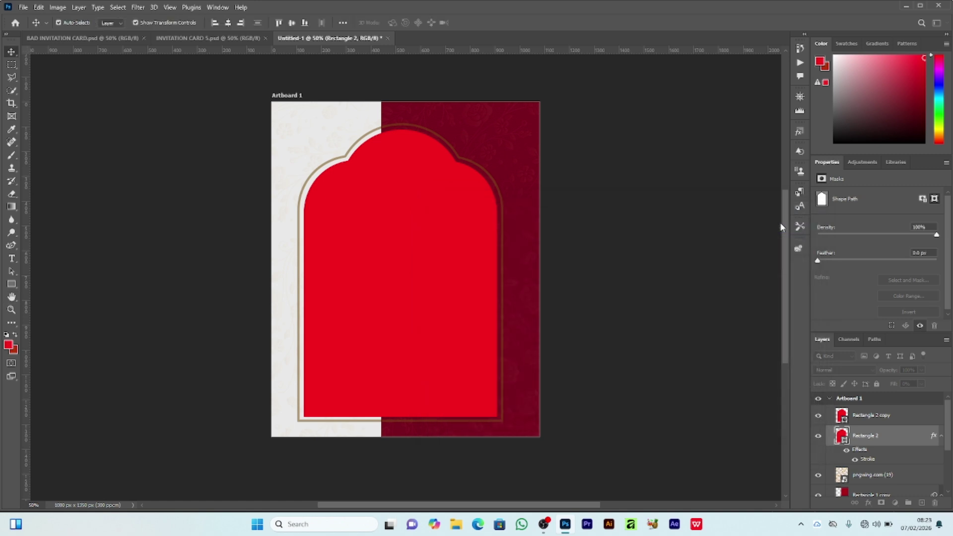
# Step: Add a black drop shadow to the outlined outer arch with 40% opacity and a reduced size
pyautogui.keyDown('shift'); pyautogui.click(436, 236); pyautogui.keyUp('shift')
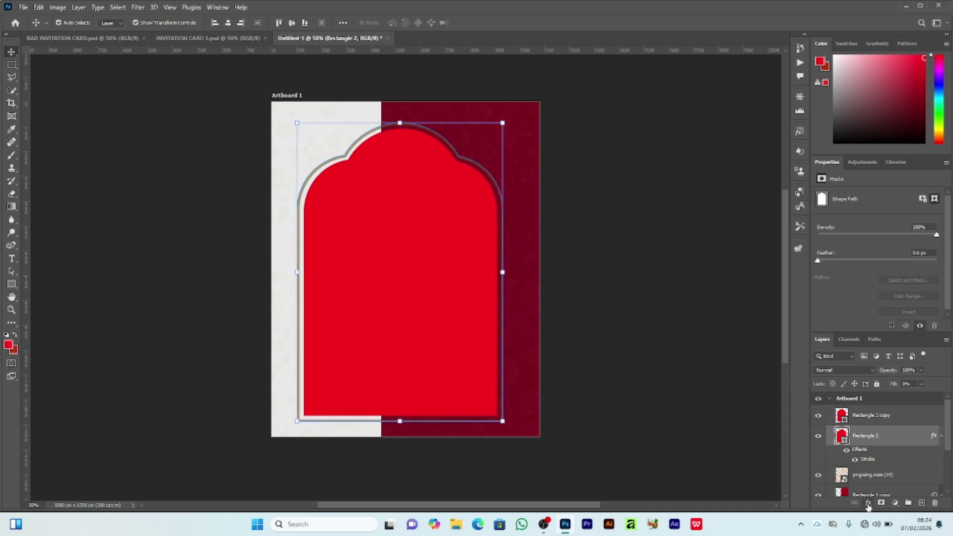
pyautogui.click(868, 503)
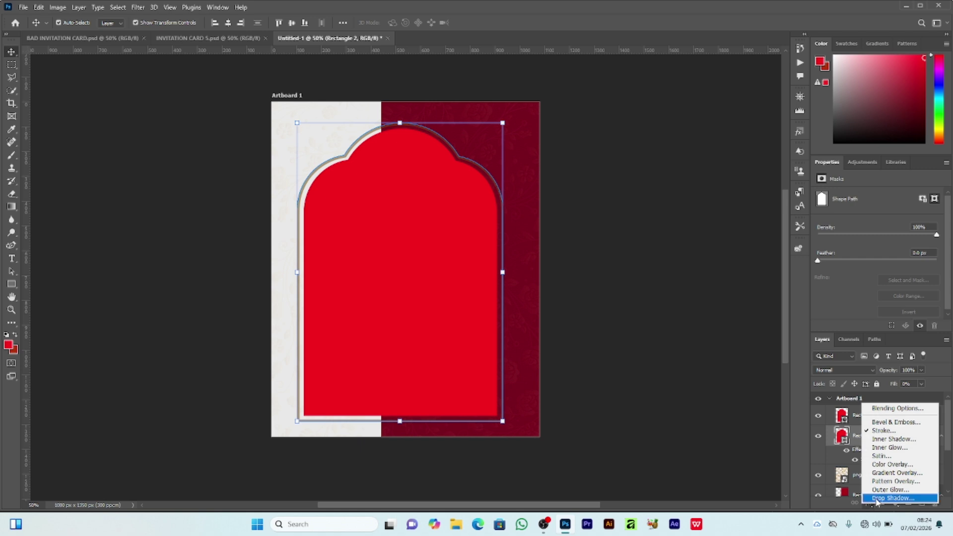
pyautogui.click(876, 499)
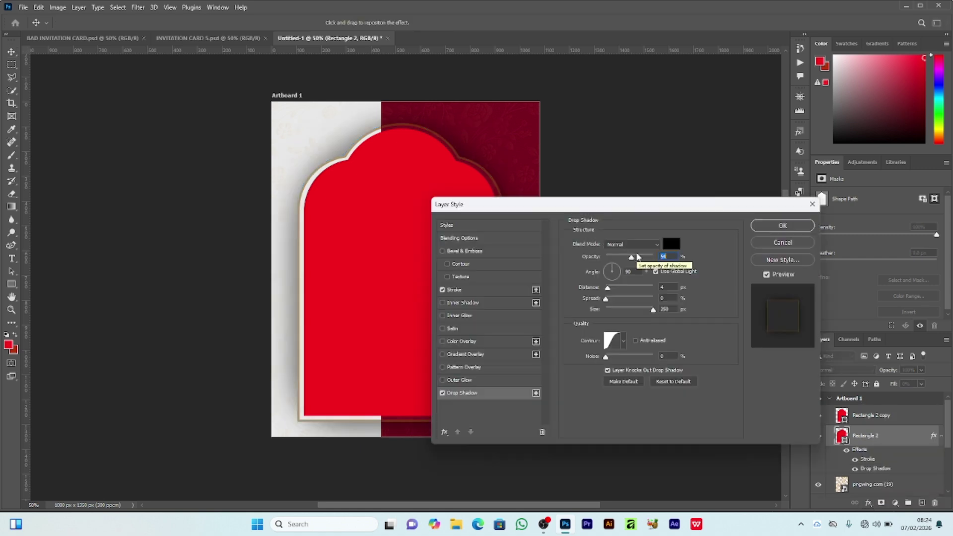
pyautogui.write('40')
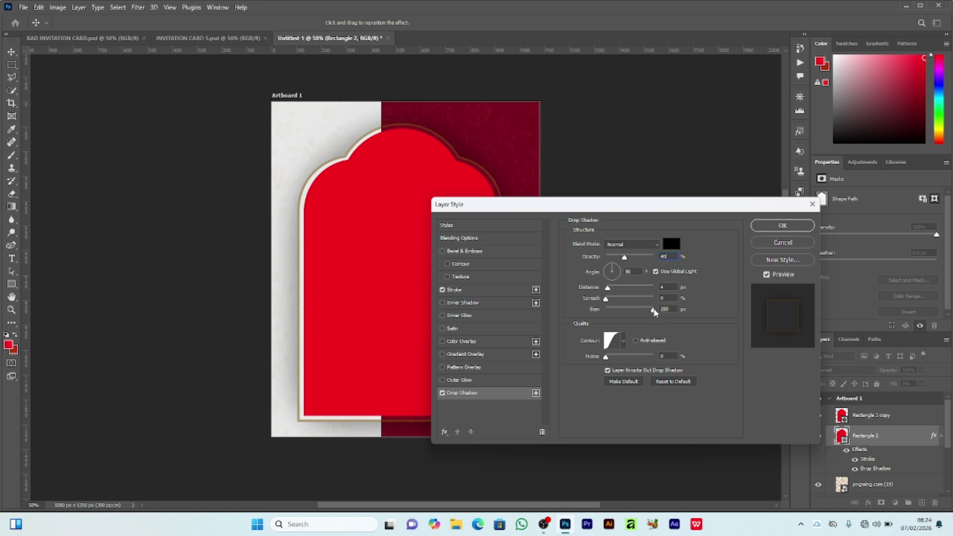
pyautogui.moveTo(653, 309); pyautogui.dragTo(624, 311)
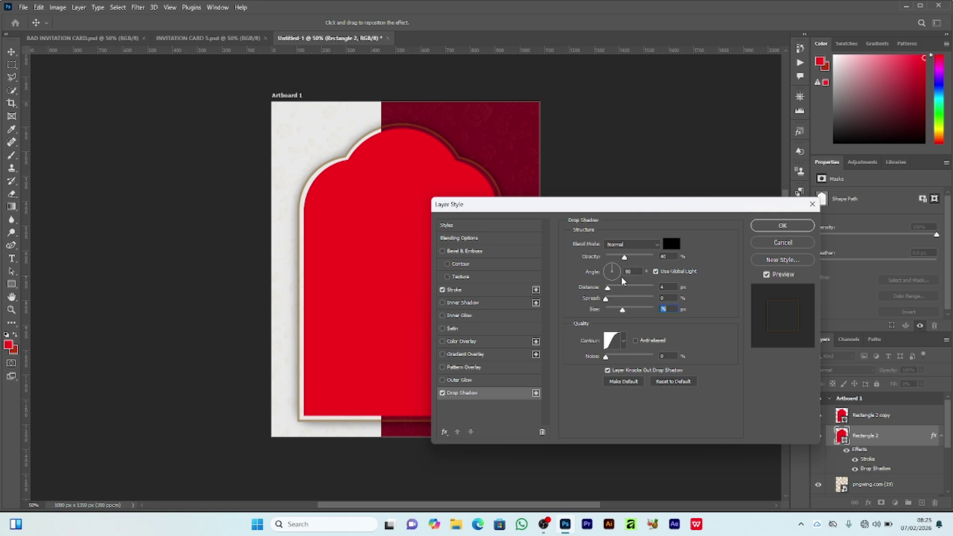
pyautogui.click(782, 225)
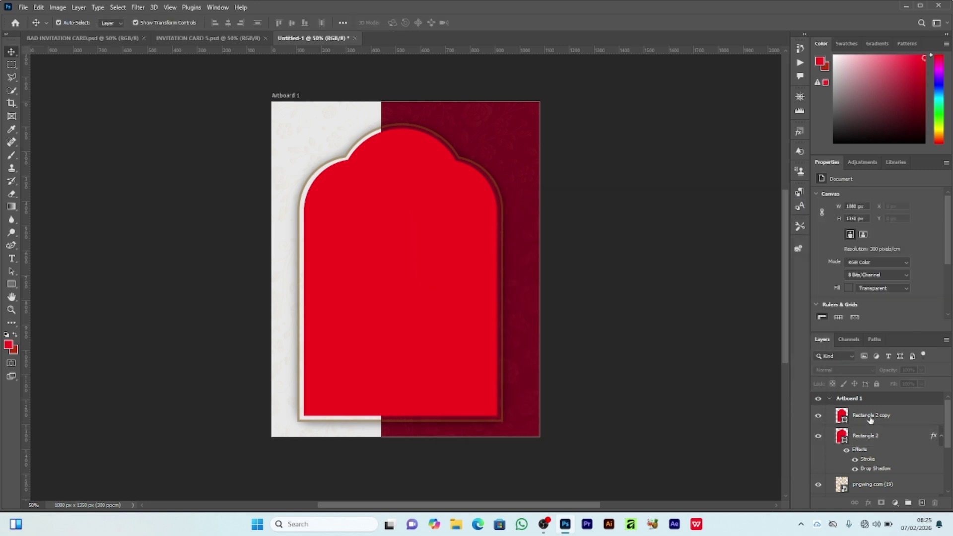
# Step: Duplicate the inner red arch layer Rectangle 2 copy
pyautogui.click(869, 419)
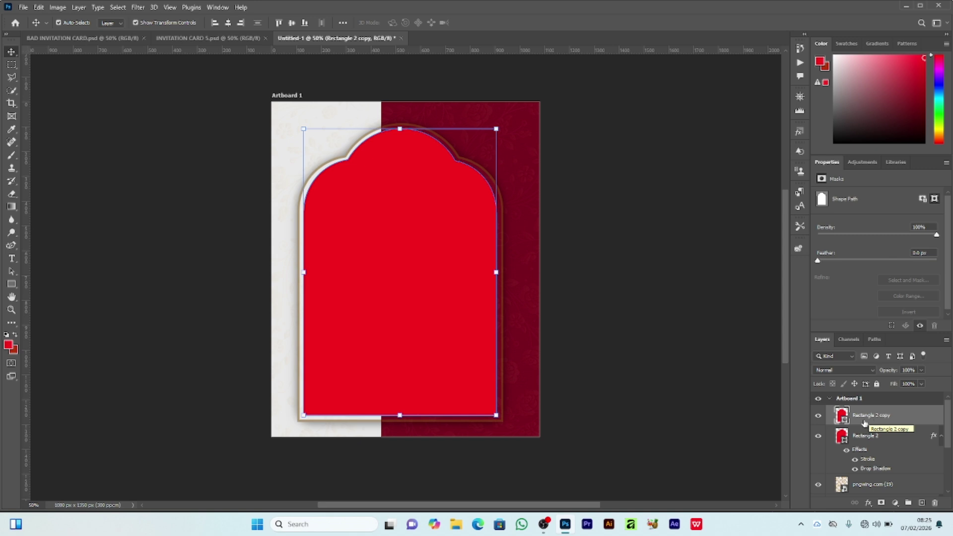
pyautogui.press('ctrl')
pyautogui.hotkey('ctrl', 'j')
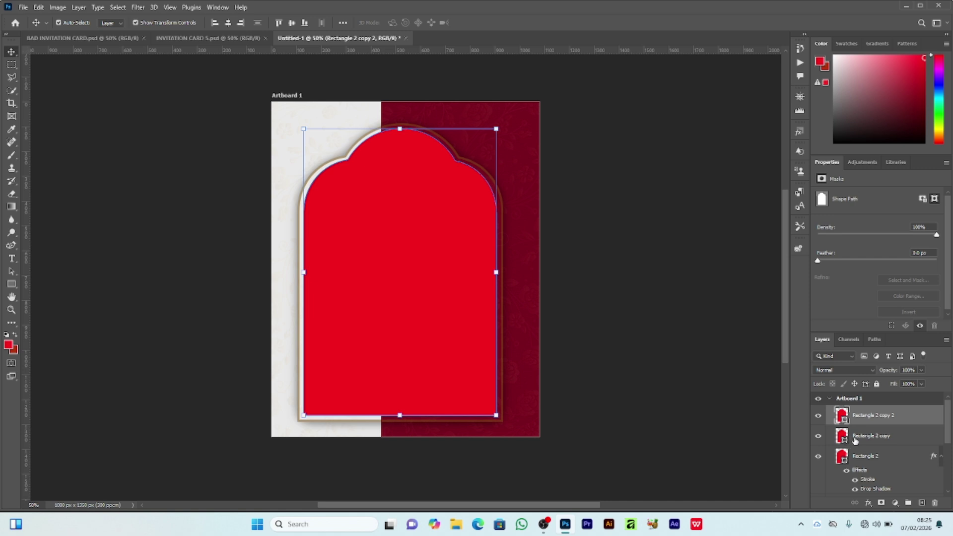
# Step: Apply a reversed linear gold gradient overlay to the Rectangle 2 copy arch, without a colour overlay
pyautogui.click(863, 436)
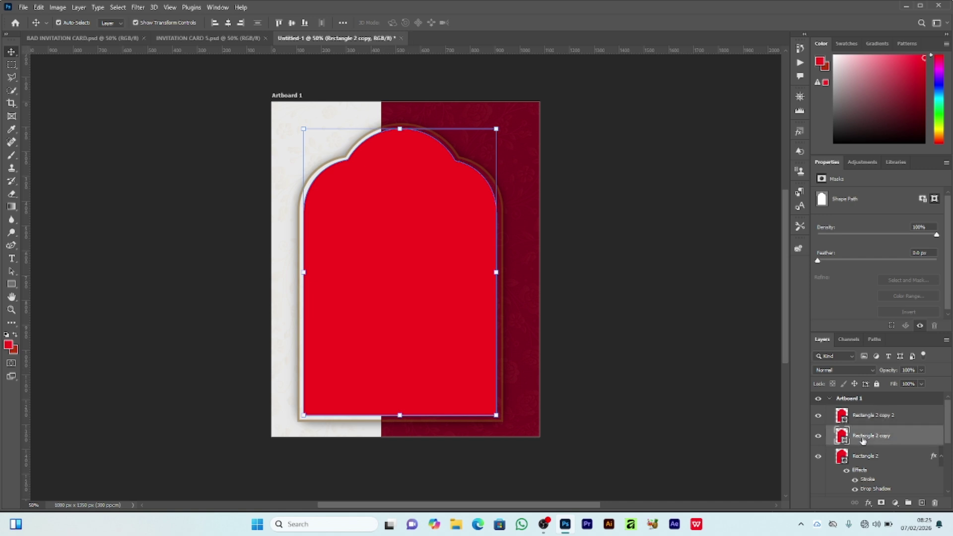
pyautogui.click(869, 505)
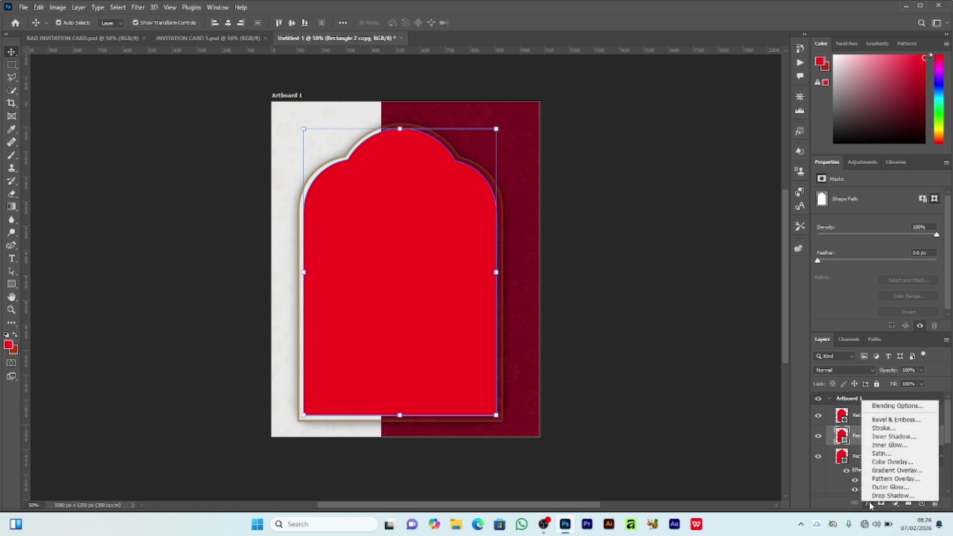
pyautogui.click(888, 461)
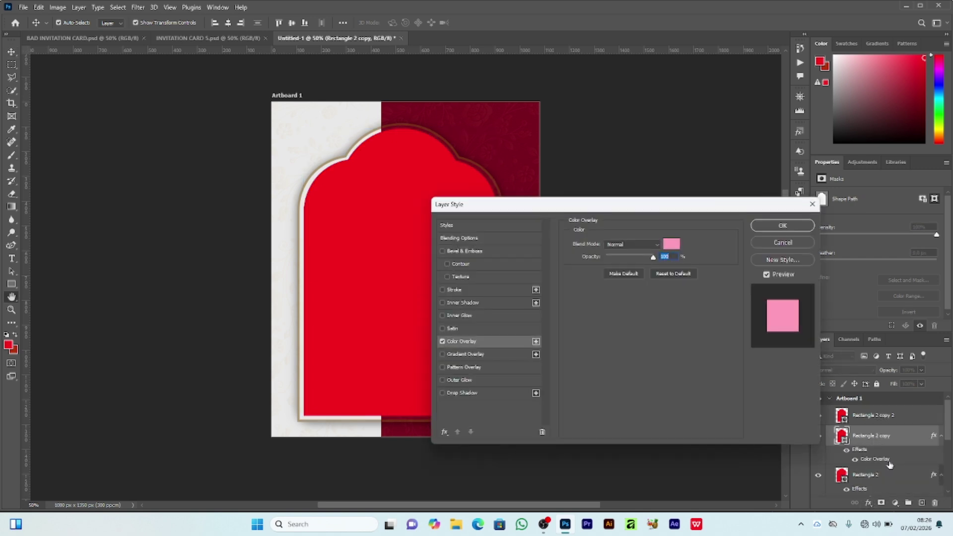
pyautogui.click(442, 354)
pyautogui.click(442, 354)
pyautogui.click(442, 341)
pyautogui.click(465, 354)
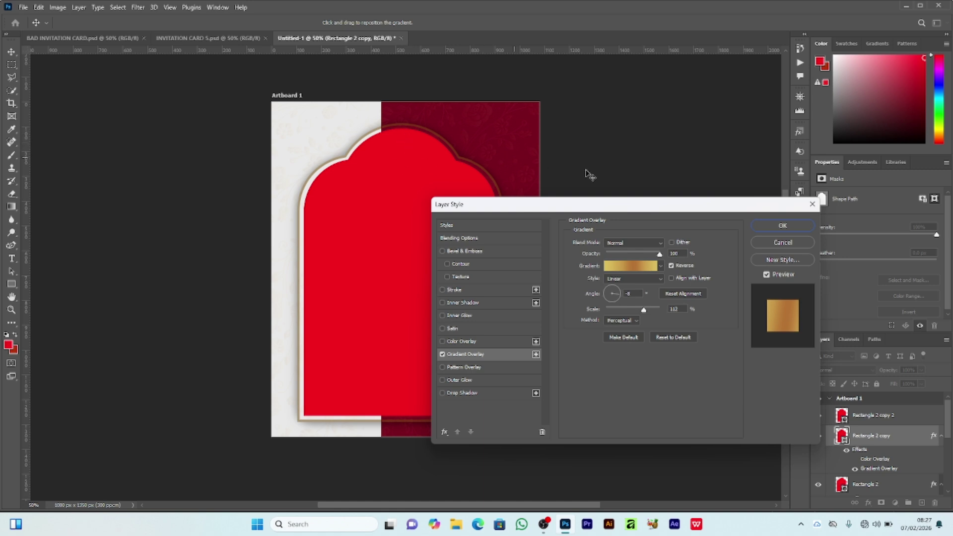
pyautogui.click(753, 224)
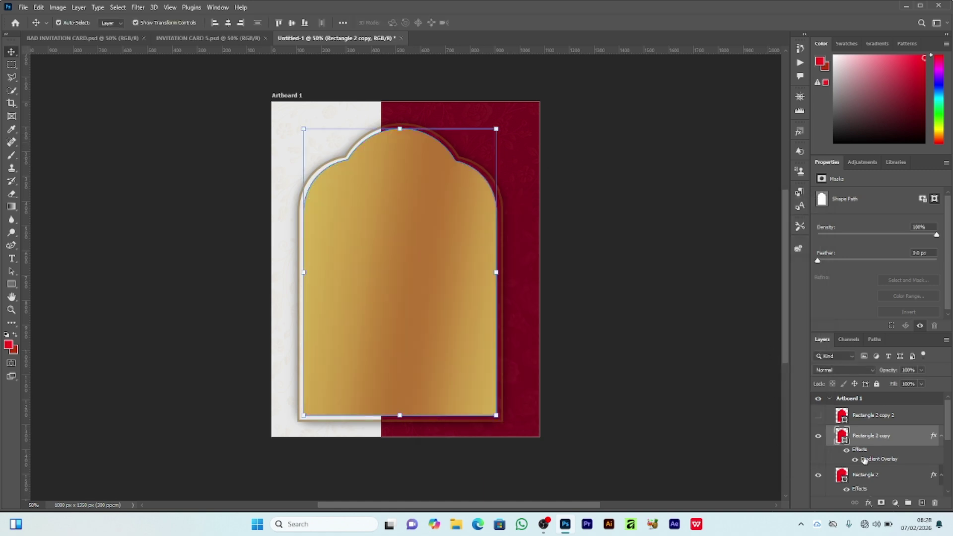
# Step: Set the gold gradient overlay's angle to 87° and show the hidden red arch above it
pyautogui.doubleClick(862, 458)
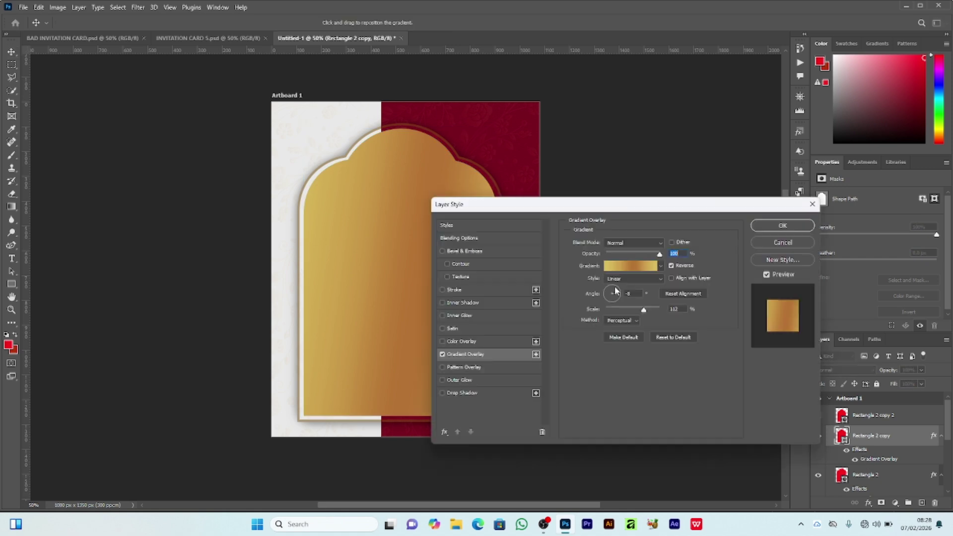
pyautogui.click(614, 290)
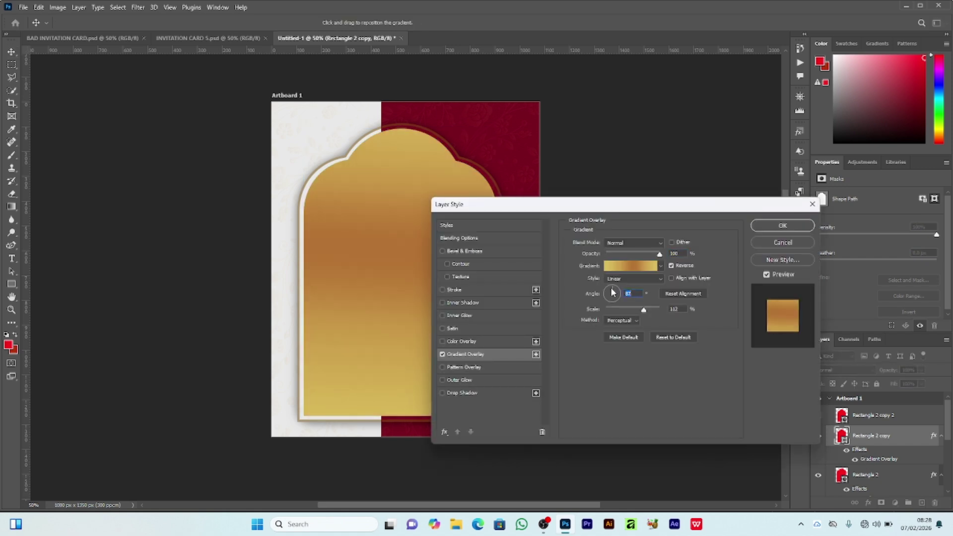
pyautogui.press('Return')
pyautogui.click(817, 415)
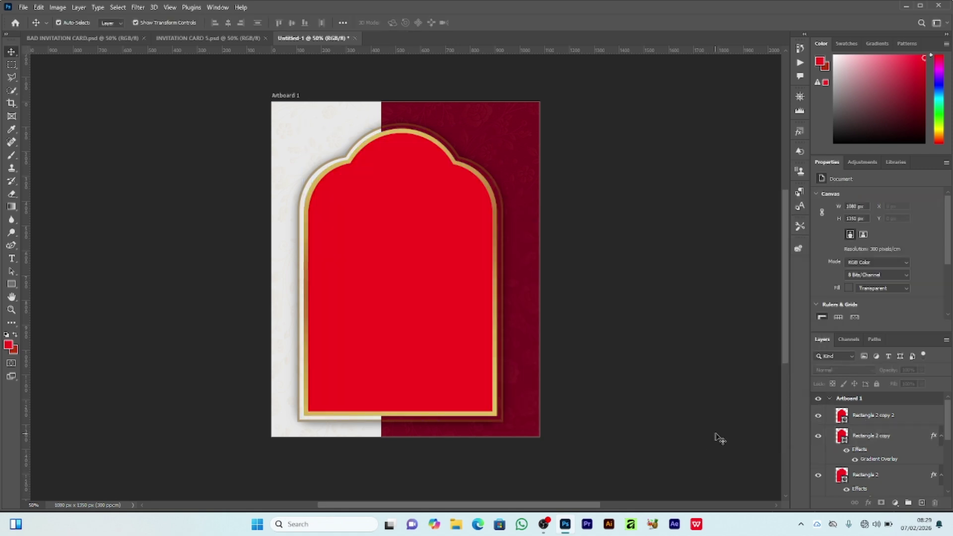
# Step: Duplicate the topmost inner arch, colouring the lower one light grey e9e9e9 and the copy above it a muted red
pyautogui.click(844, 421)
pyautogui.hotkey('ctrl', 'j')
pyautogui.doubleClick(841, 415)
pyautogui.click(285, 224)
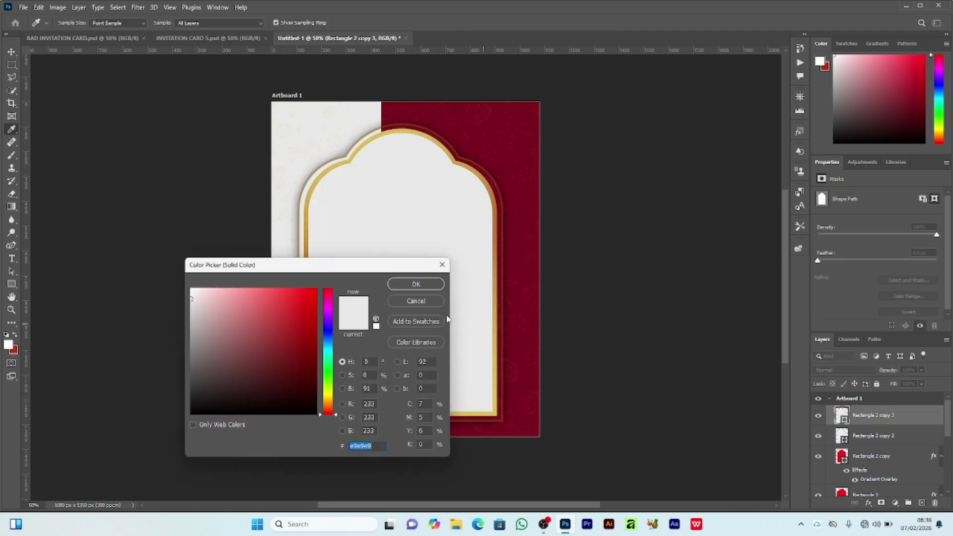
pyautogui.click(270, 325)
pyautogui.click(415, 284)
pyautogui.press('v')
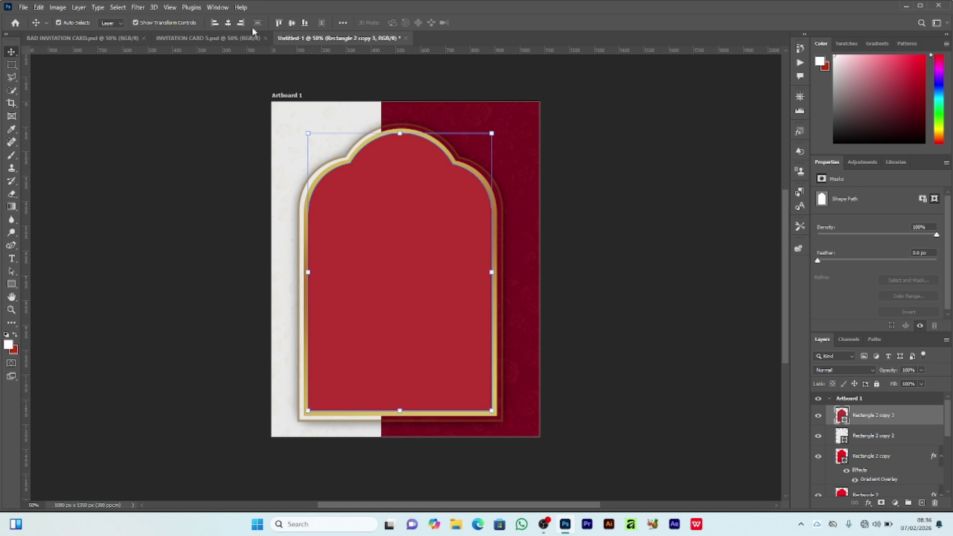
# Step: Convert the muted red arch to a smart object and apply the Note Paper filter with image balance 25, graininess 10 and relief 11
pyautogui.click(137, 7)
pyautogui.click(156, 62)
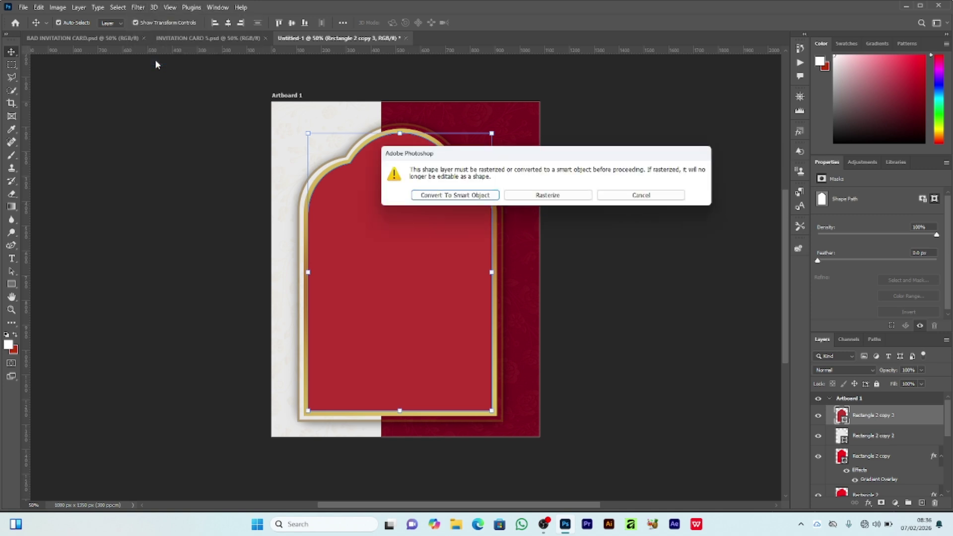
pyautogui.click(450, 195)
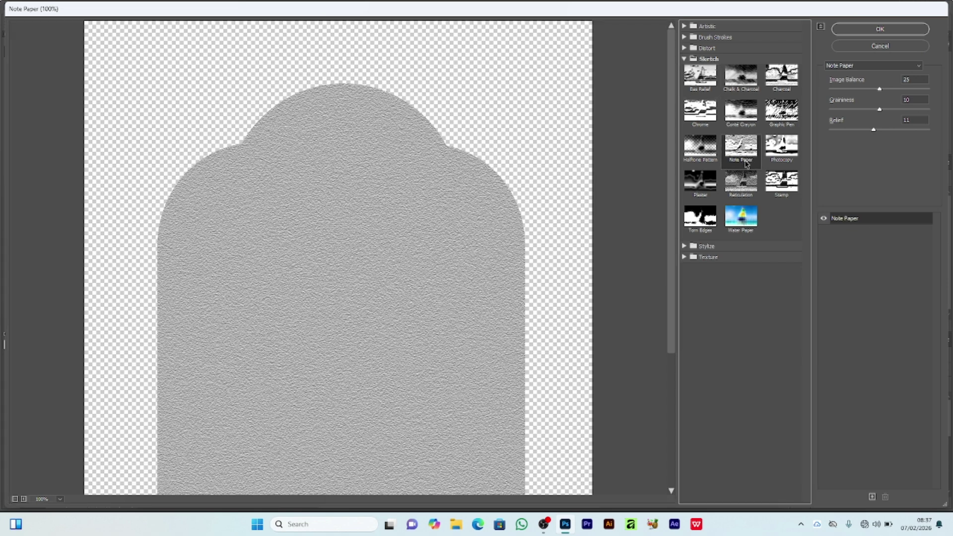
pyautogui.click(880, 31)
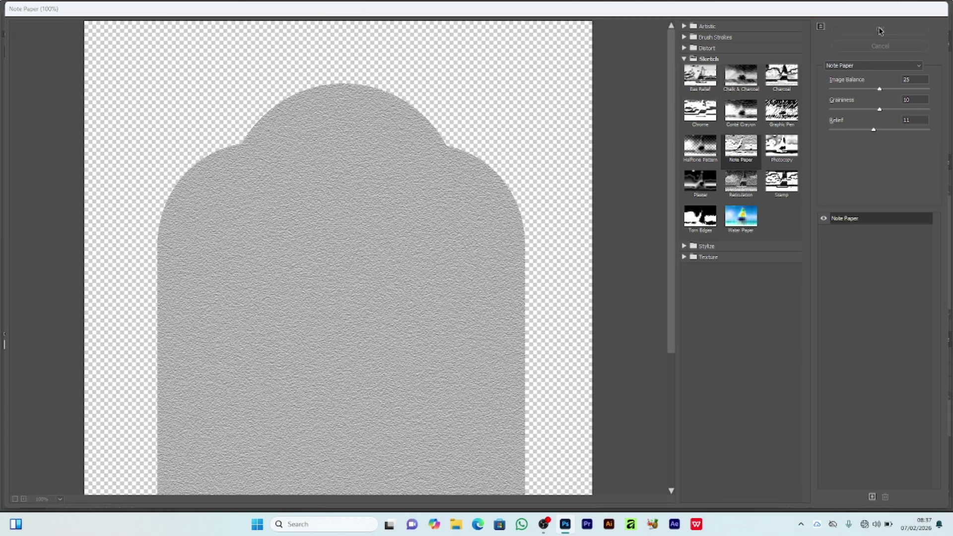
# Step: Lower the textured Note Paper arch layer's opacity to 10%
pyautogui.click(921, 369)
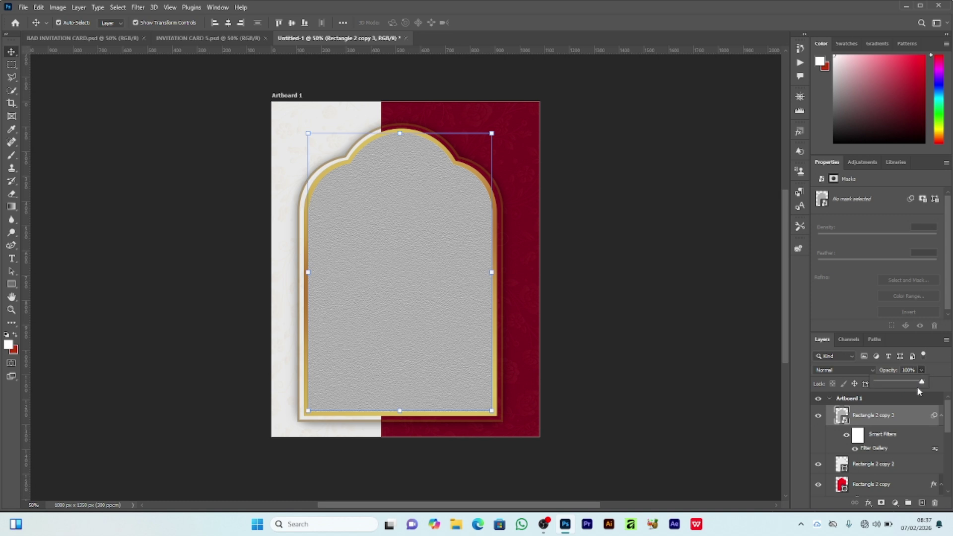
pyautogui.moveTo(922, 382); pyautogui.dragTo(903, 382)
pyautogui.hotkey('ctrl', '+')
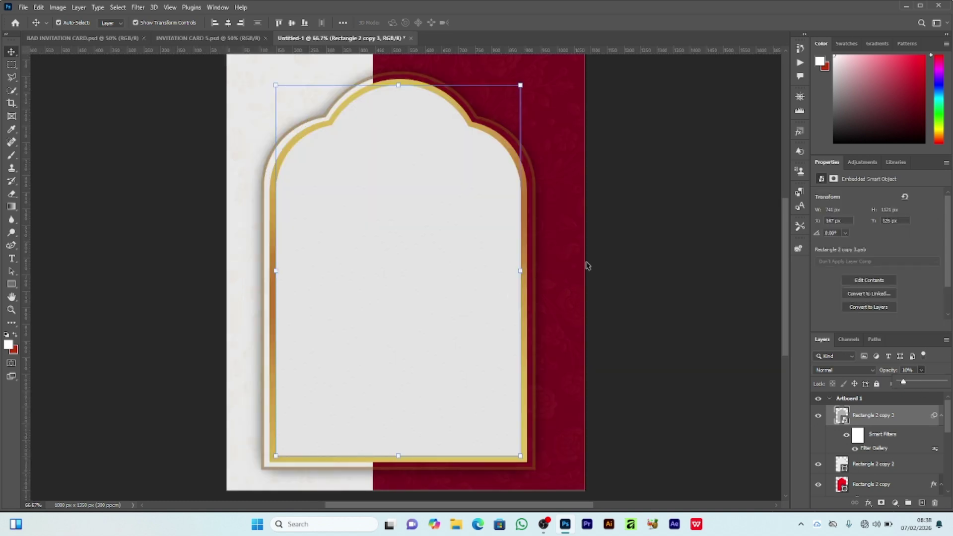
pyautogui.click(615, 253)
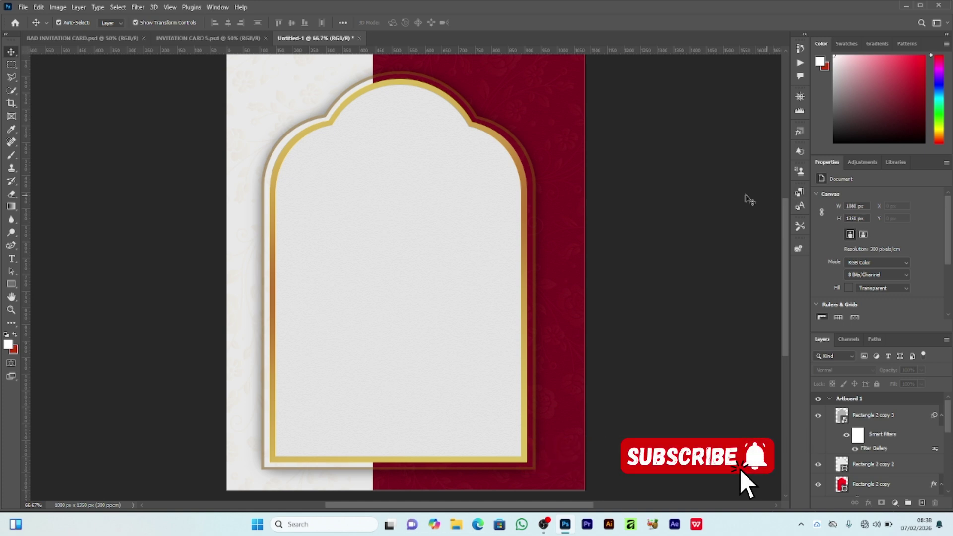
# Step: Group all the arch and backdrop layers into a group named background
pyautogui.scroll(1, 734, 210)
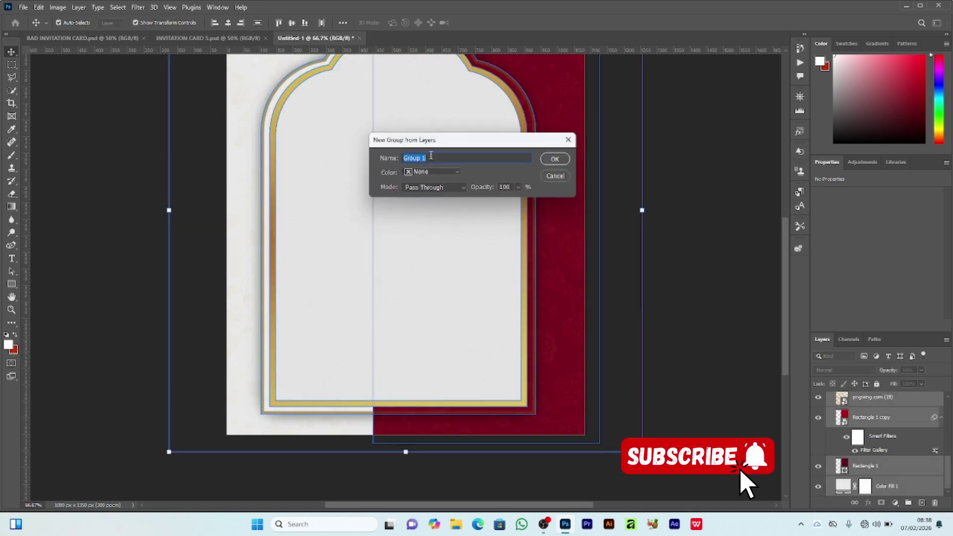
pyautogui.write('ba')
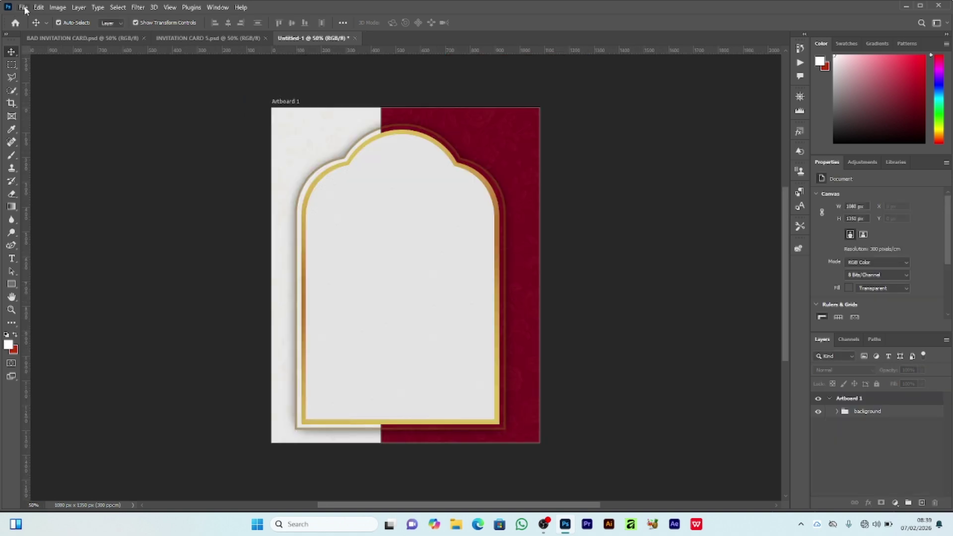
# Step: Place the gold ornament image pngwing.com (17) as an embedded object above the background group and rasterize its layer
pyautogui.click(23, 8)
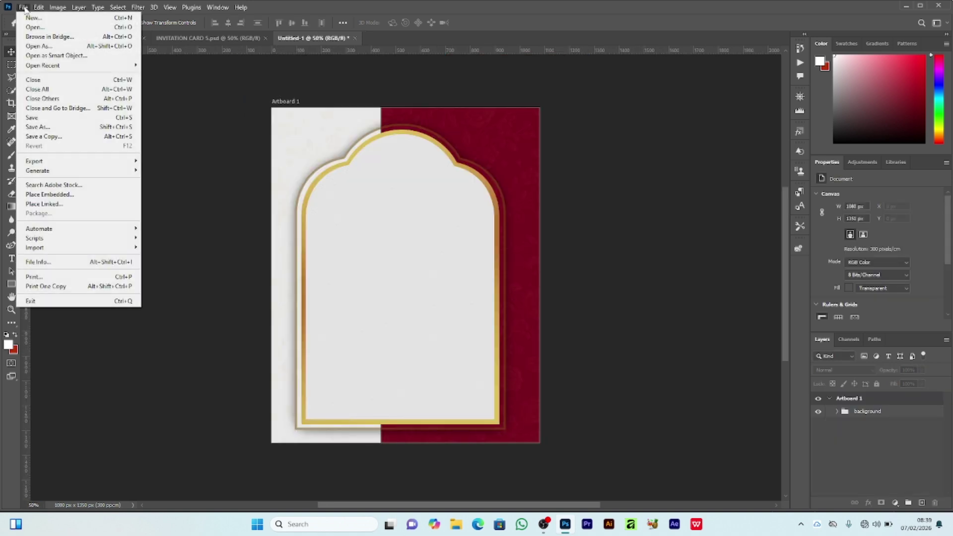
pyautogui.click(57, 195)
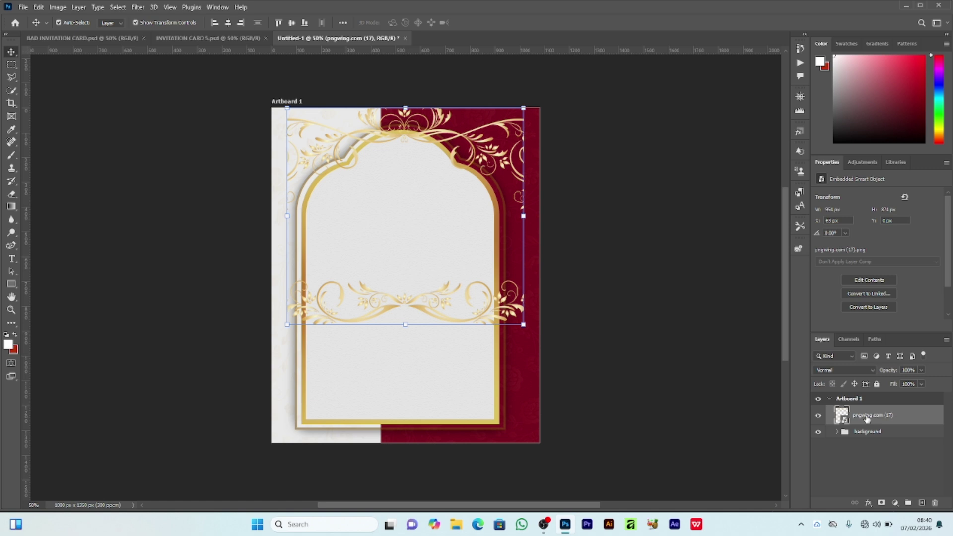
pyautogui.rightClick(866, 412)
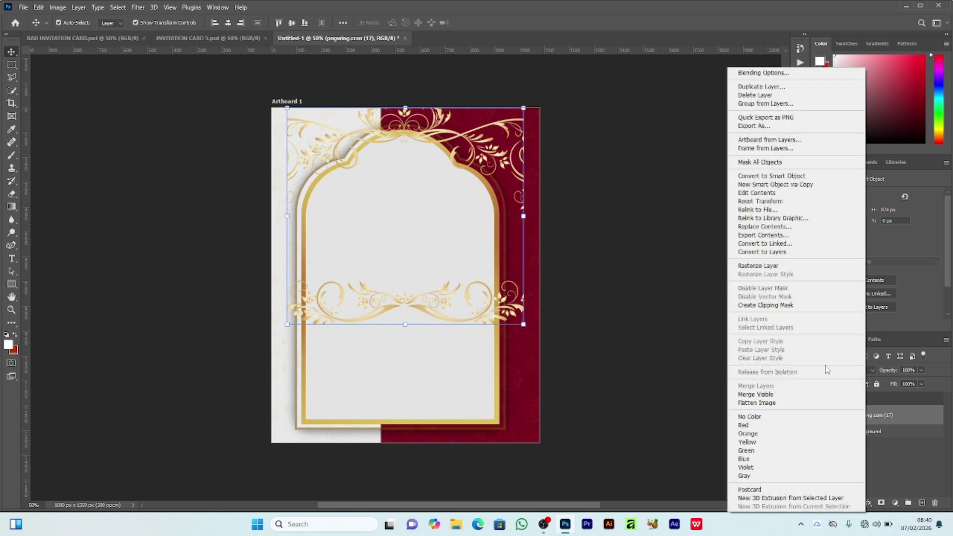
pyautogui.click(758, 267)
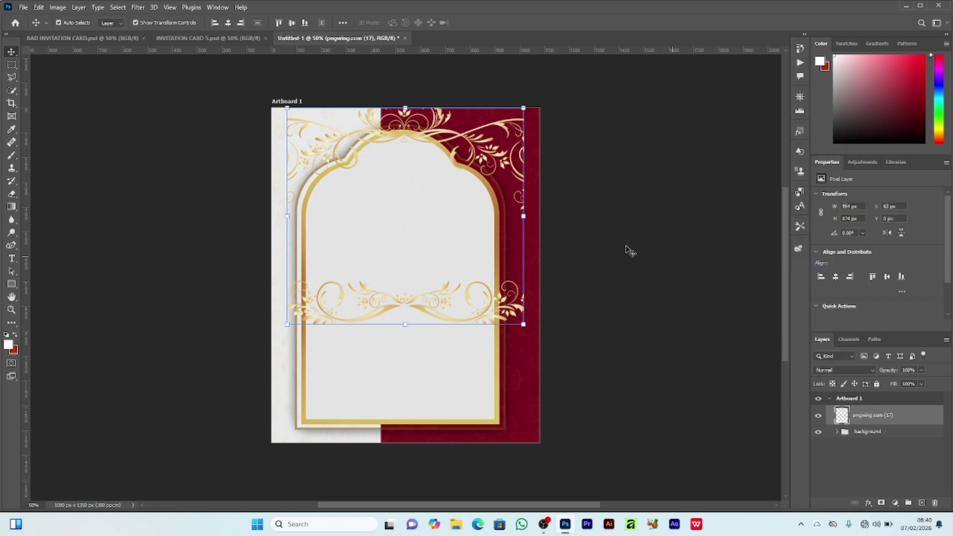
# Step: Cut the upper gold ornament with a rectangular selection about 1080 × 434 px and paste it onto its own layer
pyautogui.click(10, 66)
pyautogui.rightClick(11, 65)
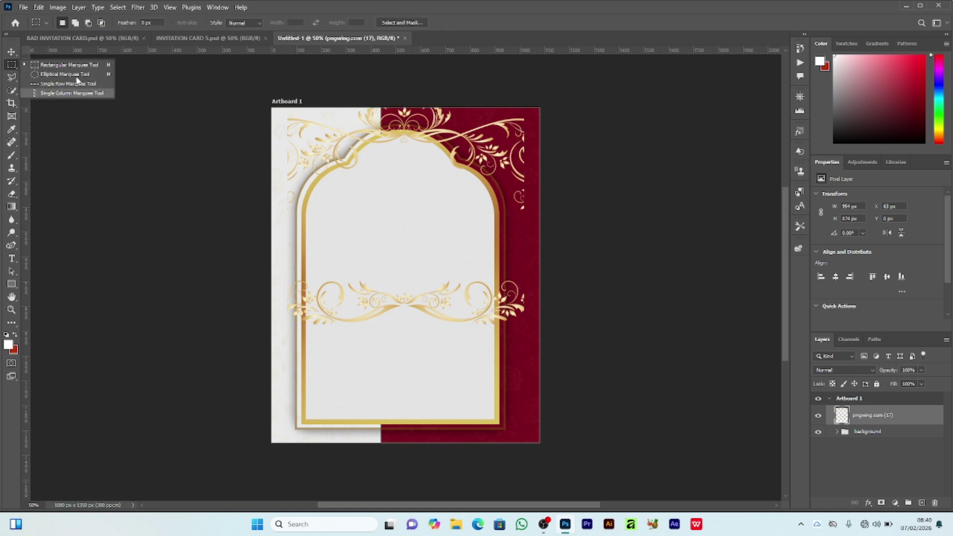
pyautogui.moveTo(271, 107); pyautogui.dragTo(576, 216)
pyautogui.click(38, 7)
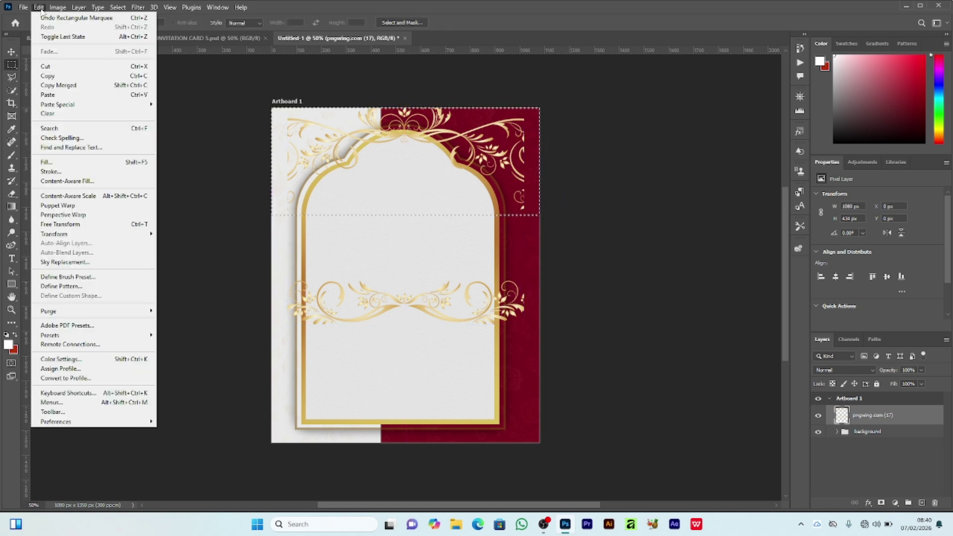
pyautogui.click(48, 67)
pyautogui.click(38, 7)
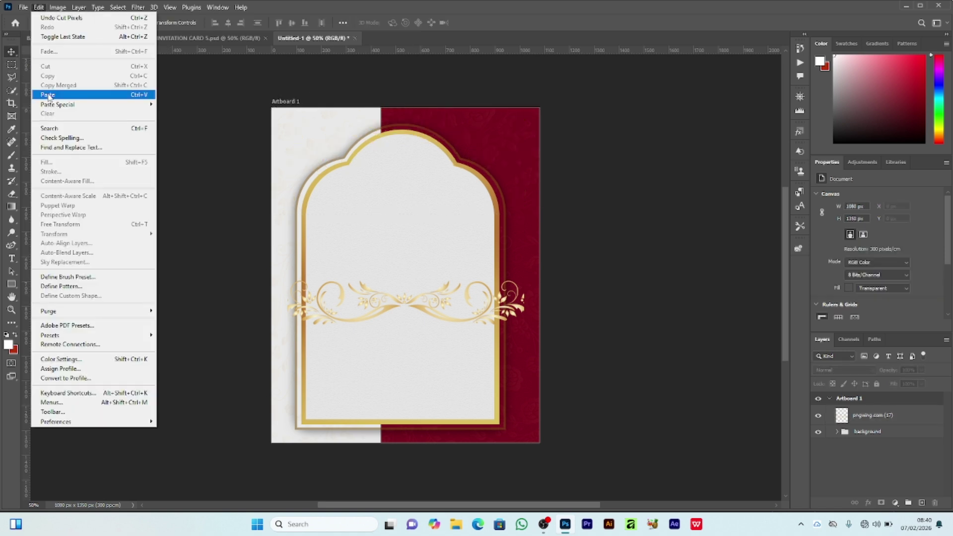
pyautogui.click(48, 95)
# Step: Position the pasted gold ornament at the card's upper edge and scale it to the full 1080 px width
pyautogui.moveTo(230, 208); pyautogui.dragTo(355, 170)
pyautogui.hotkey('ctrl', 't')
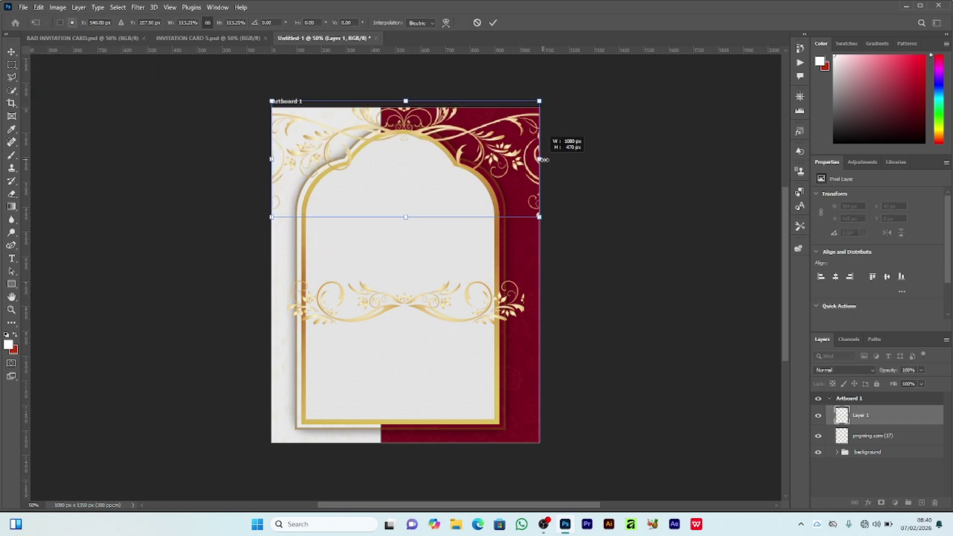
pyautogui.moveTo(406, 123); pyautogui.dragTo(411, 129)
pyautogui.press('Return')
# Step: Move the remaining gold ornament to the card's lower edge and stretch it to the full card width
pyautogui.click(381, 287)
pyautogui.moveTo(392, 303); pyautogui.dragTo(415, 431)
pyautogui.hotkey('ctrl', 't')
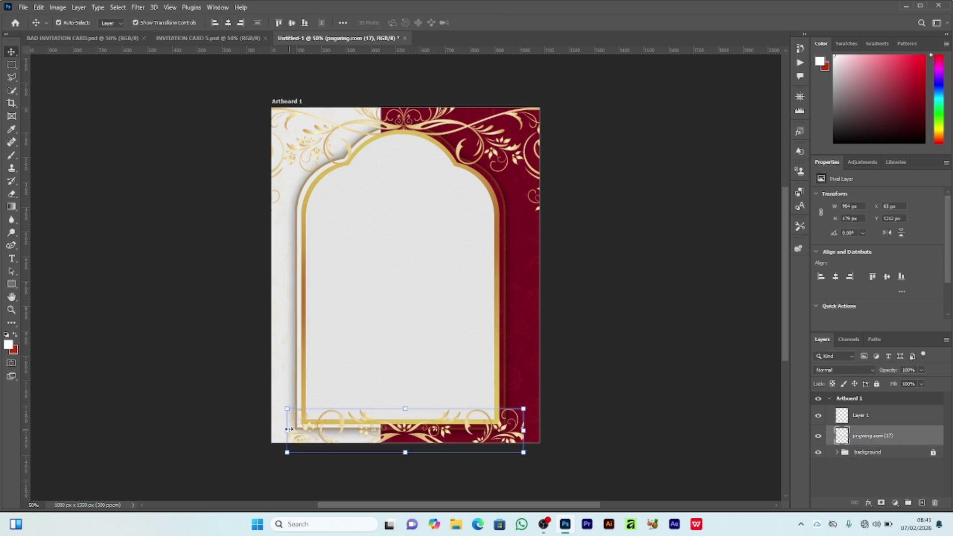
pyautogui.moveTo(523, 430); pyautogui.dragTo(543, 435)
pyautogui.click(492, 23)
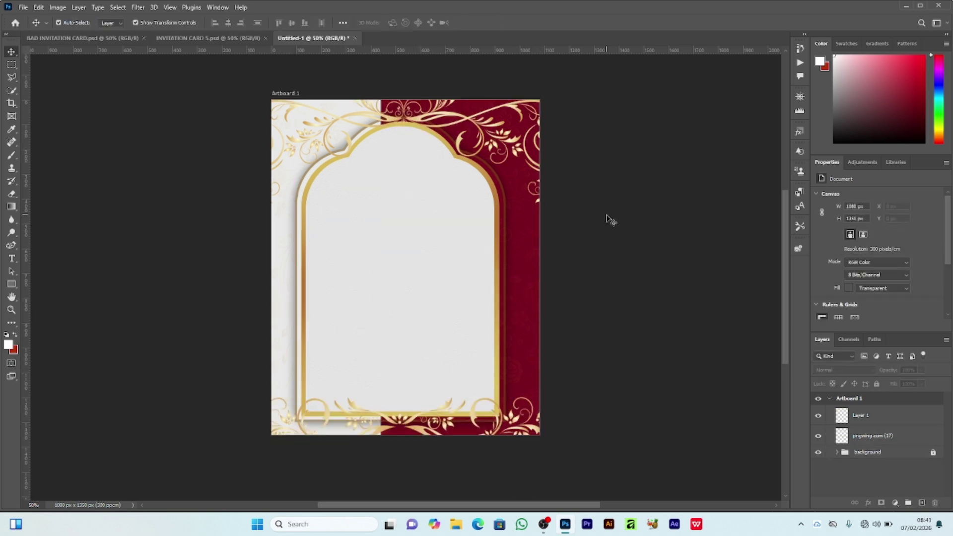
# Step: Place the pink flower image pngwing.com (10) as an embedded object over the lower part of the card
pyautogui.click(23, 7)
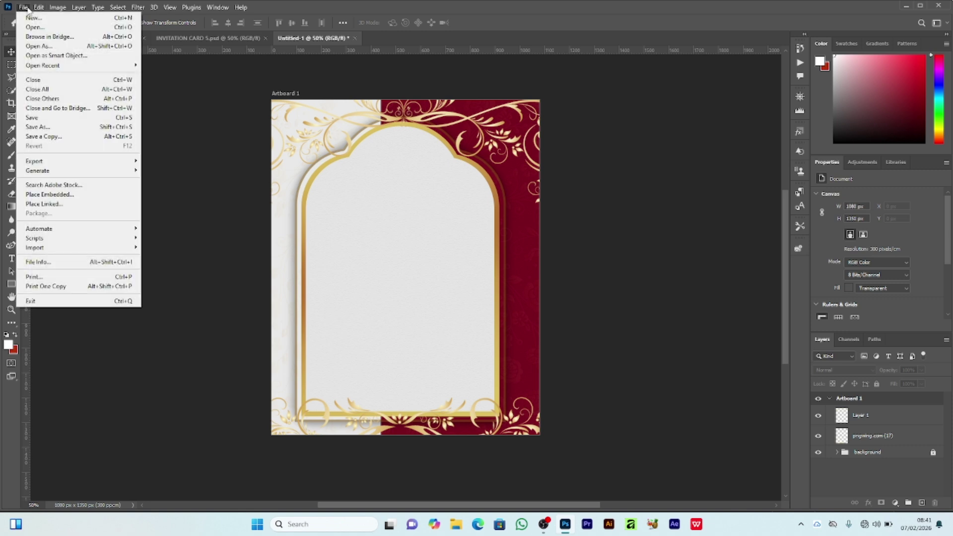
pyautogui.click(64, 195)
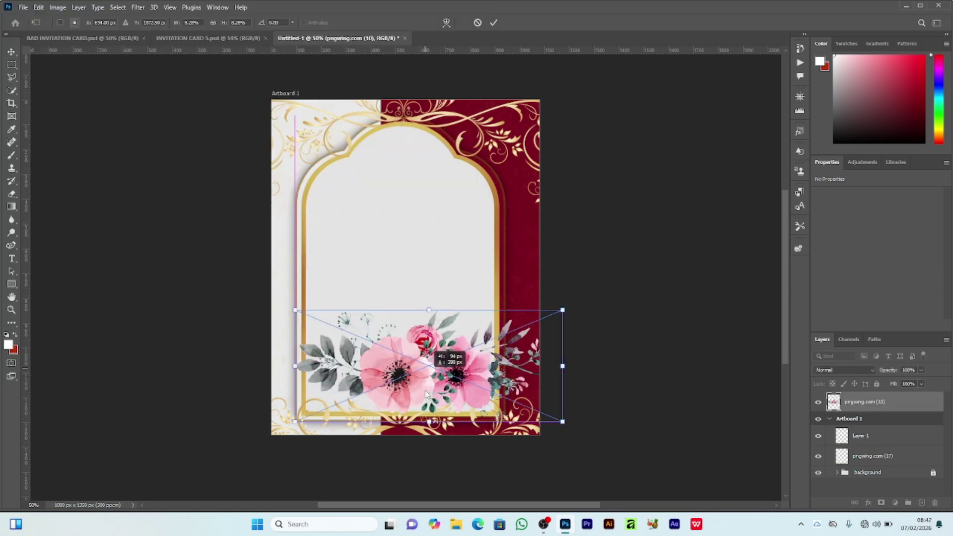
pyautogui.click(494, 23)
# Step: Duplicate the flower cluster and arrange the two clusters, about 640 px wide, at the centre of the card's upper and lower edges
pyautogui.hotkey('ctrl', 'j')
pyautogui.hotkey('ctrl', 't')
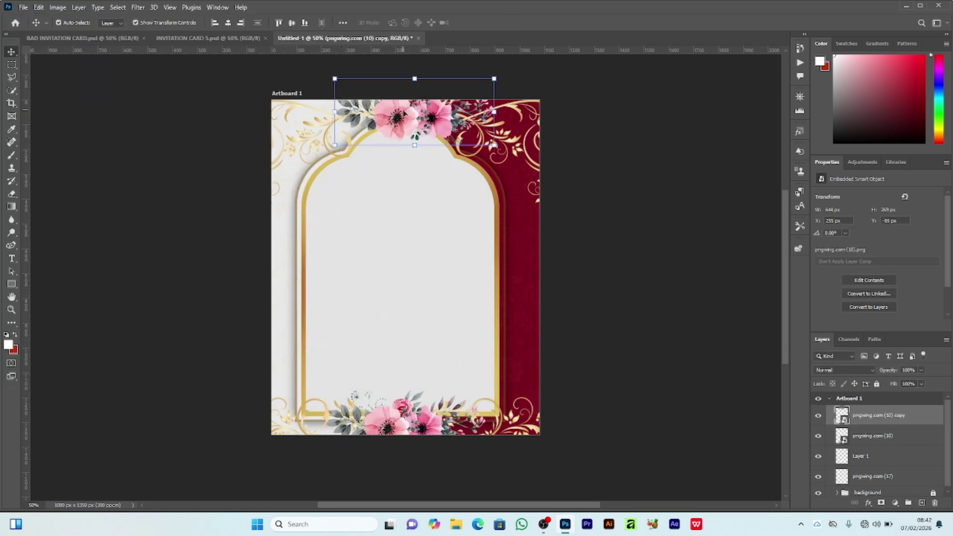
pyautogui.click(631, 187)
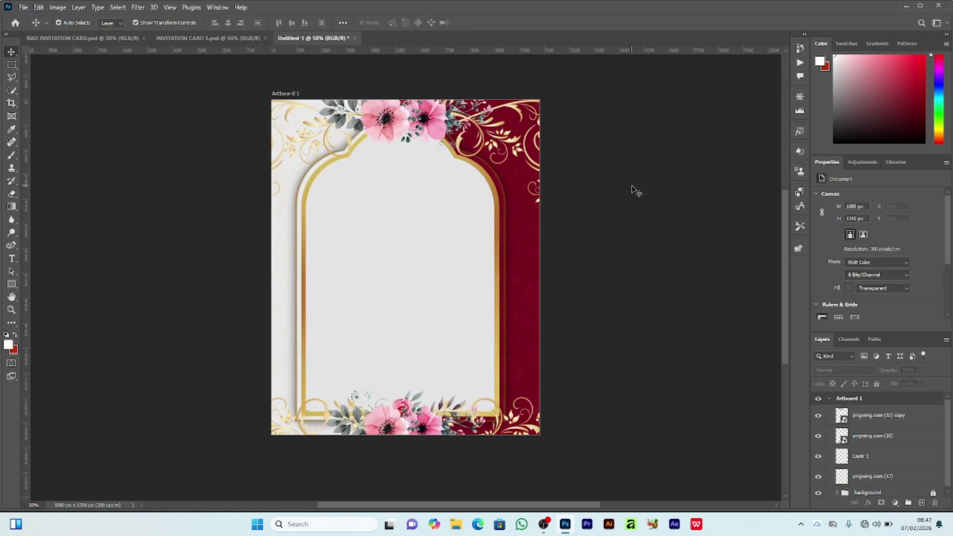
pyautogui.moveTo(419, 404); pyautogui.dragTo(418, 399)
pyautogui.click(624, 315)
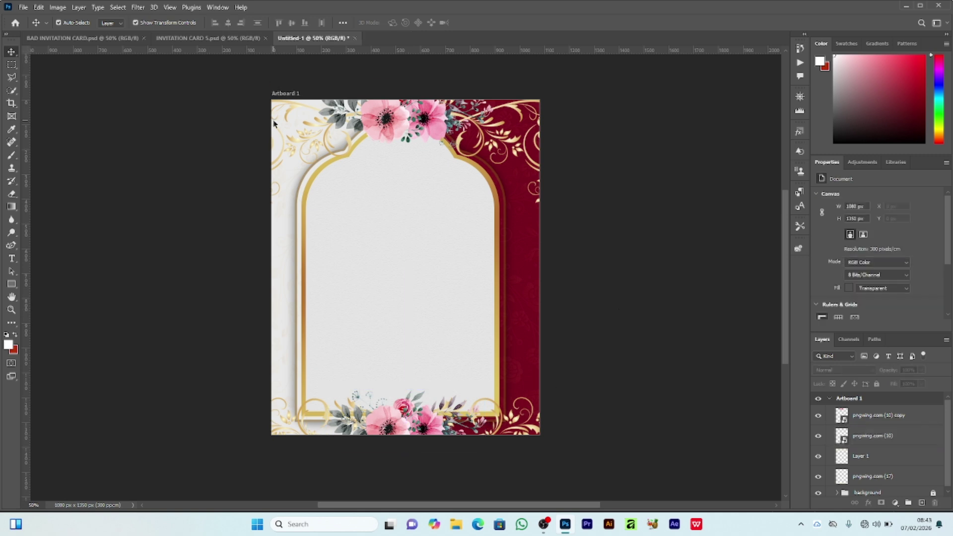
# Step: Group the flower and gold ornament layers and rename the group Dec
pyautogui.click(887, 419)
pyautogui.scroll(-1, 888, 432)
pyautogui.keyDown('shift'); pyautogui.click(882, 455); pyautogui.keyUp('shift')
pyautogui.hotkey('ctrl', 'g')
pyautogui.doubleClick(866, 411)
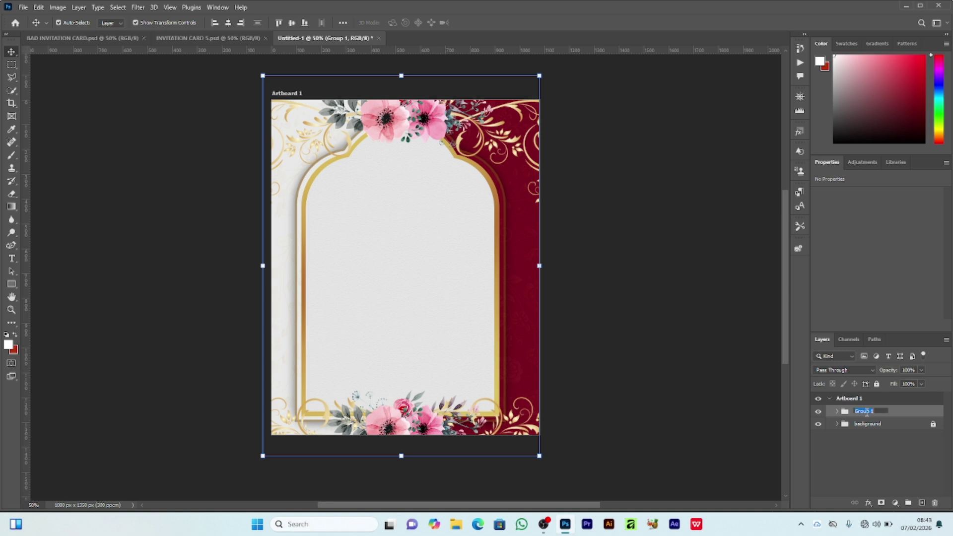
pyautogui.write('Dec')
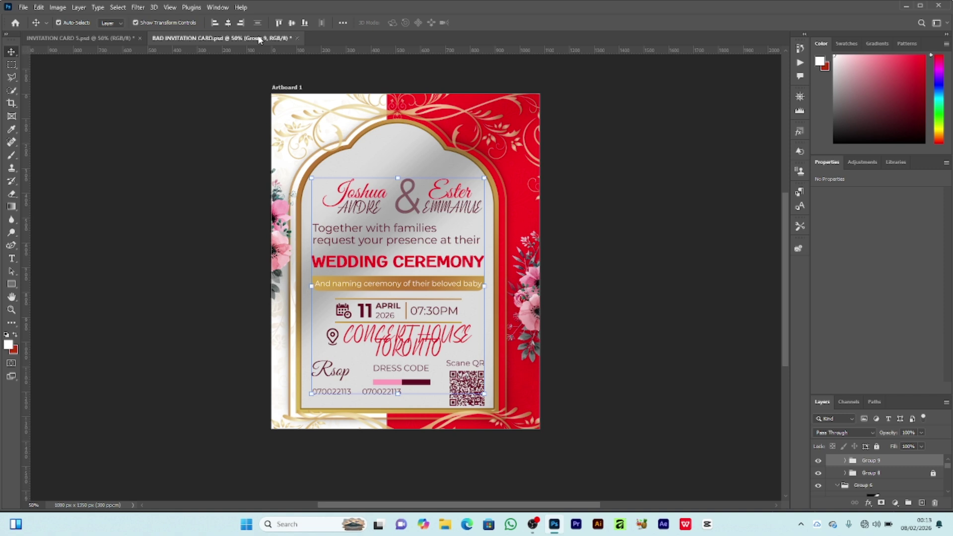
# Step: Paste the wedding text group from BAD INVITATION CARD.psd into the INVITATION CARD 5.psd document
pyautogui.click(99, 38)
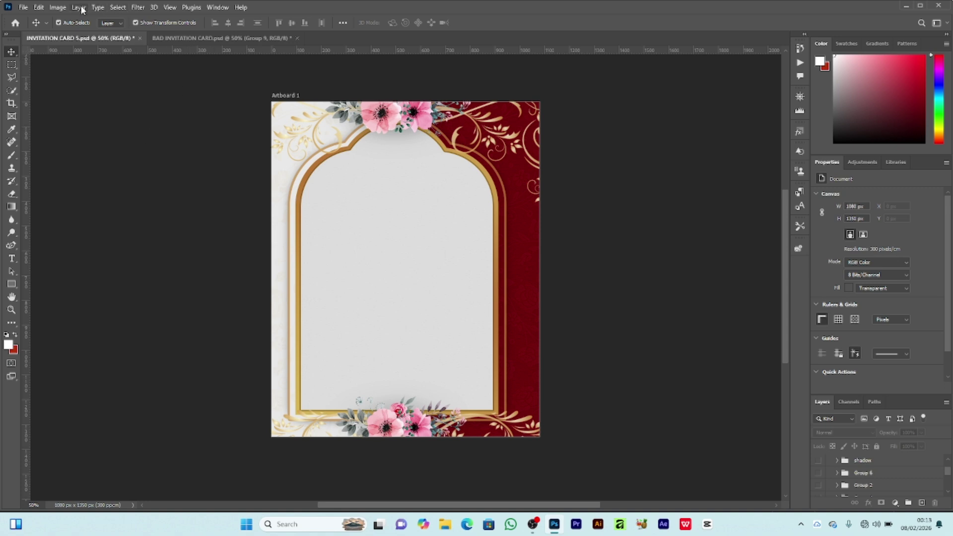
pyautogui.hotkey('ctrl', 'v')
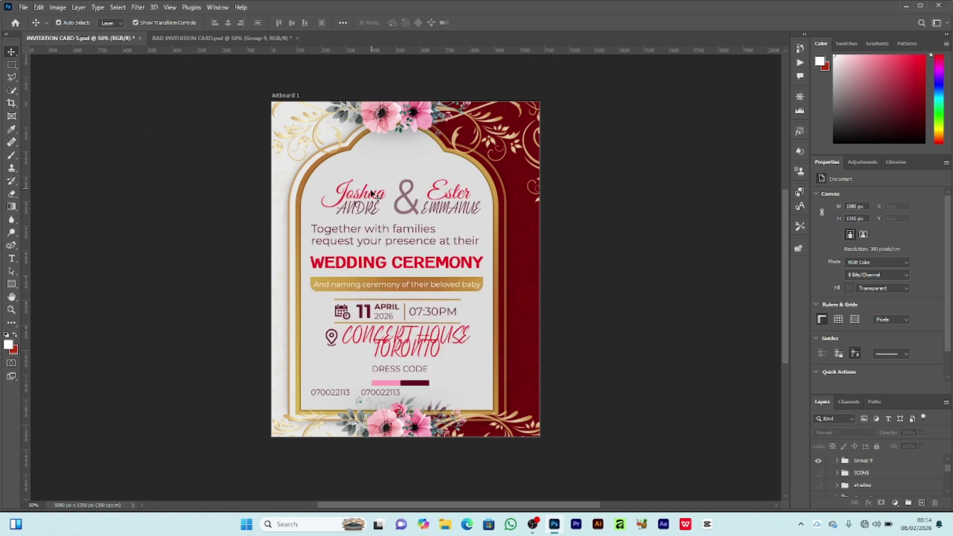
# Step: Recolour the couple's two script first names in gold, replacing the bright red
pyautogui.click(369, 195)
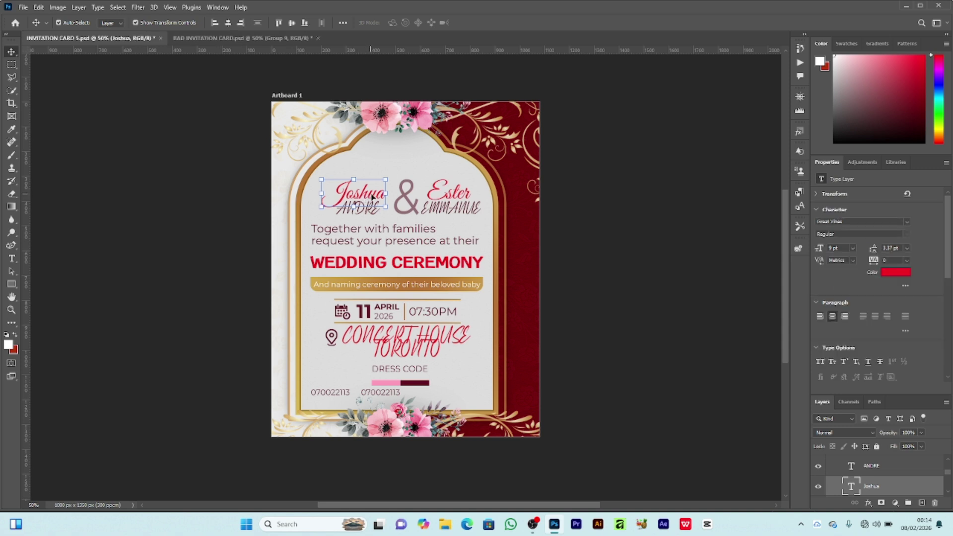
pyautogui.keyDown('shift'); pyautogui.click(448, 192); pyautogui.keyUp('shift')
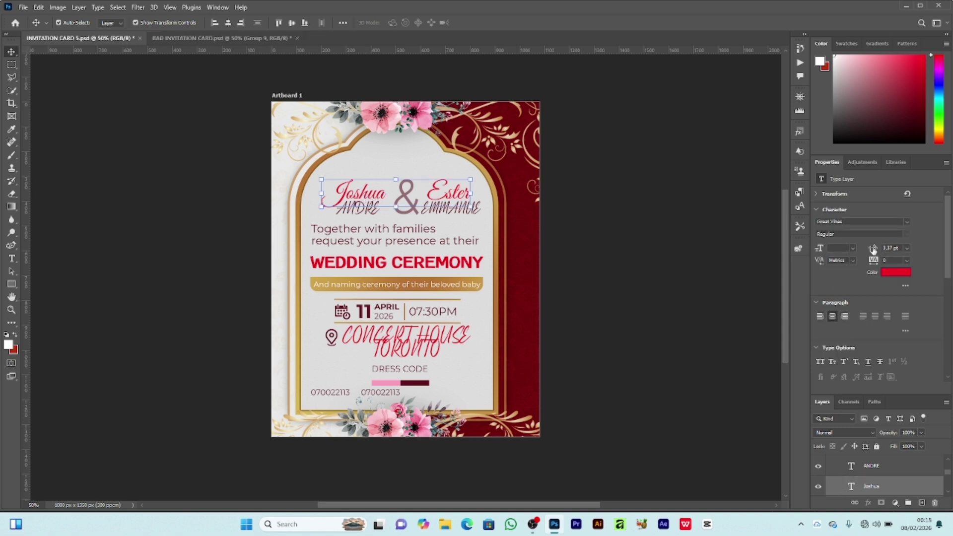
pyautogui.click(884, 272)
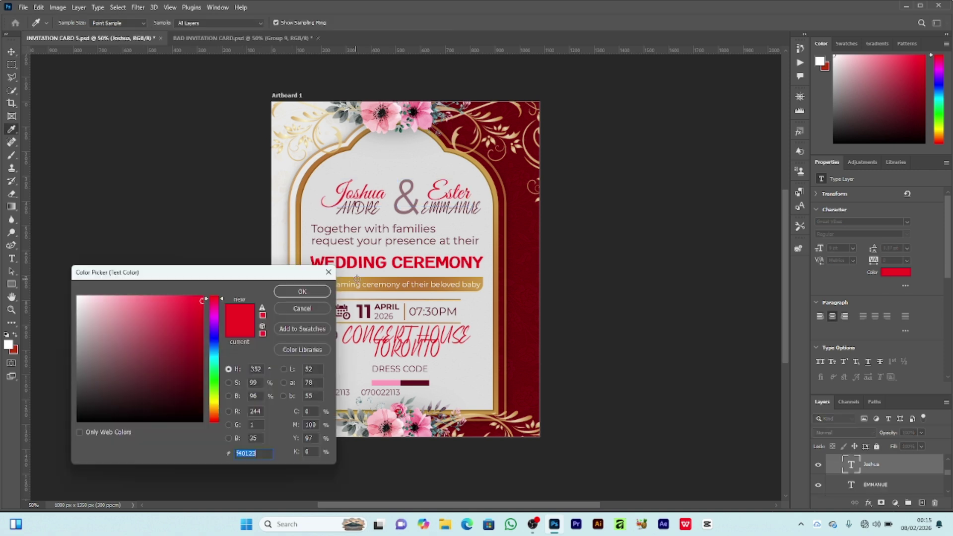
pyautogui.click(354, 282)
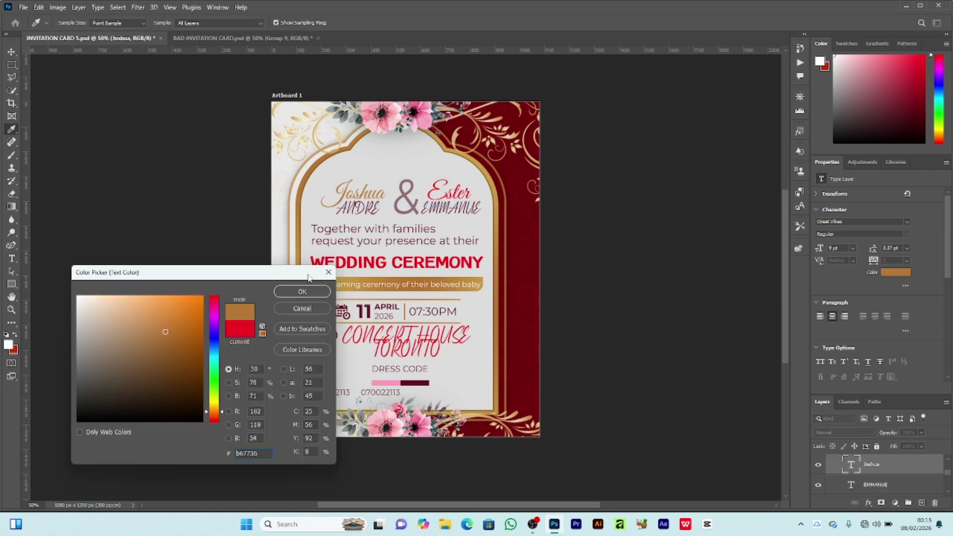
pyautogui.moveTo(199, 271); pyautogui.dragTo(102, 279)
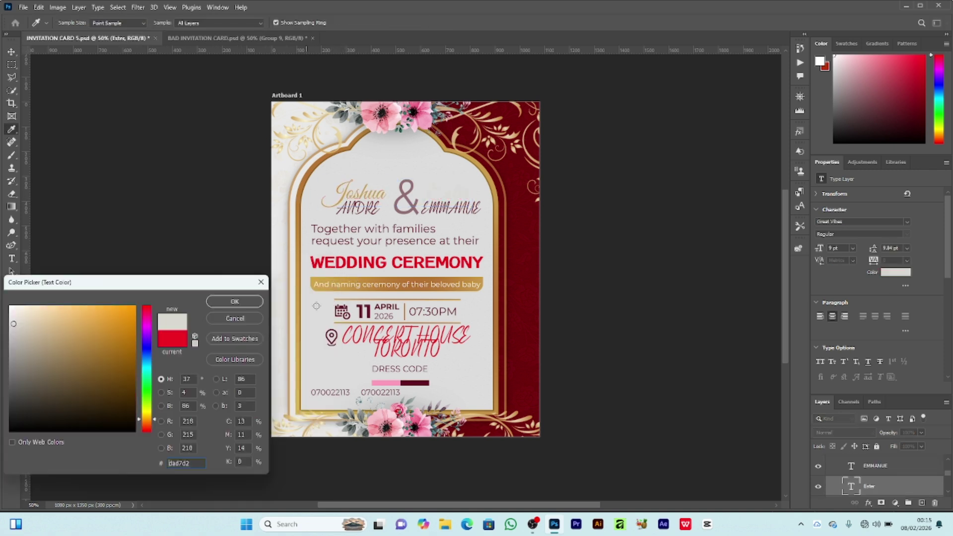
pyautogui.click(66, 330)
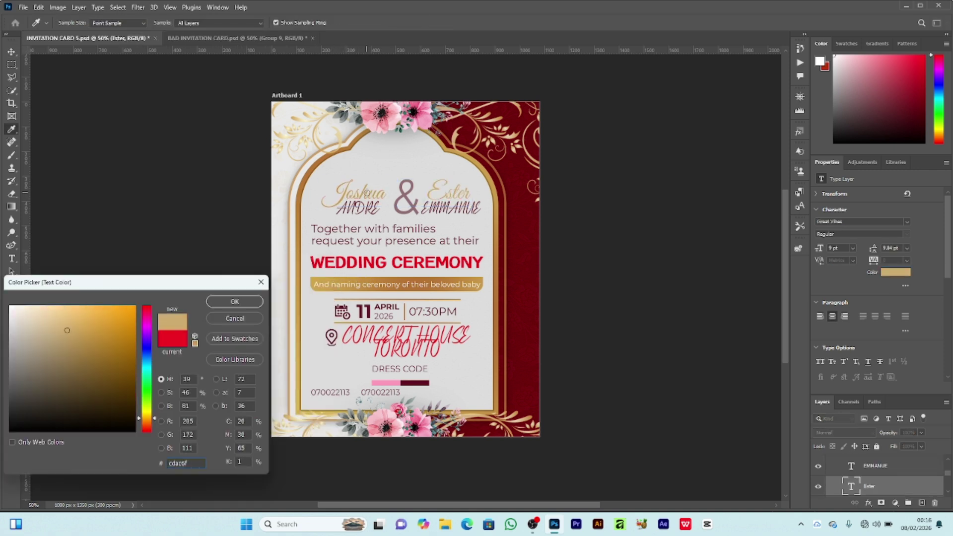
pyautogui.click(234, 302)
pyautogui.press('v')
# Step: Set the two surnames beneath the script names in Montserrat Italic at 3.2 pt
pyautogui.click(460, 211)
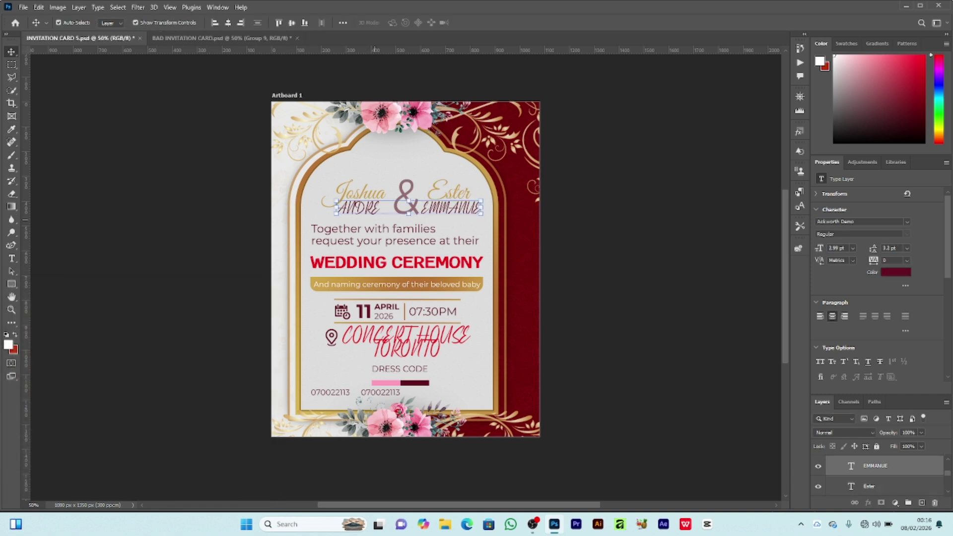
pyautogui.click(906, 223)
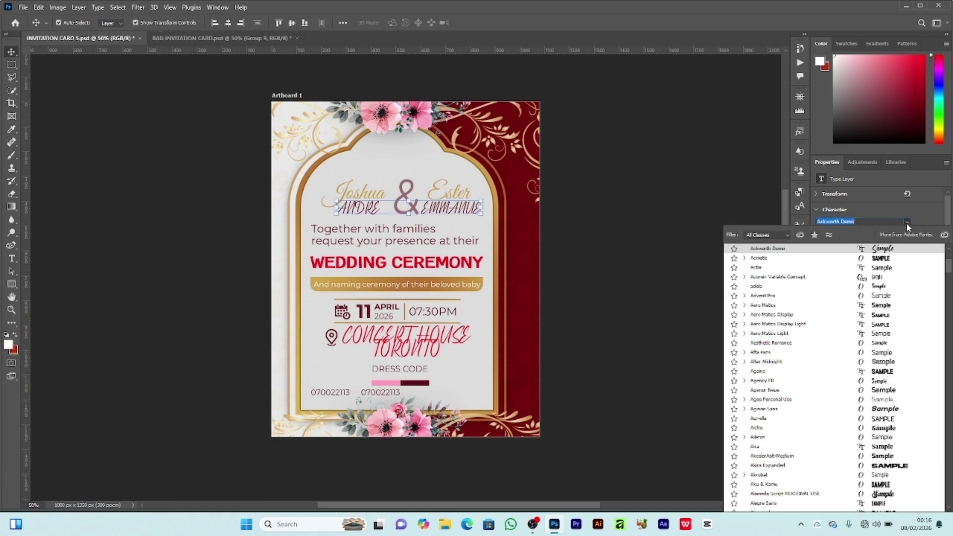
pyautogui.write('Montserrat')
pyautogui.click(771, 318)
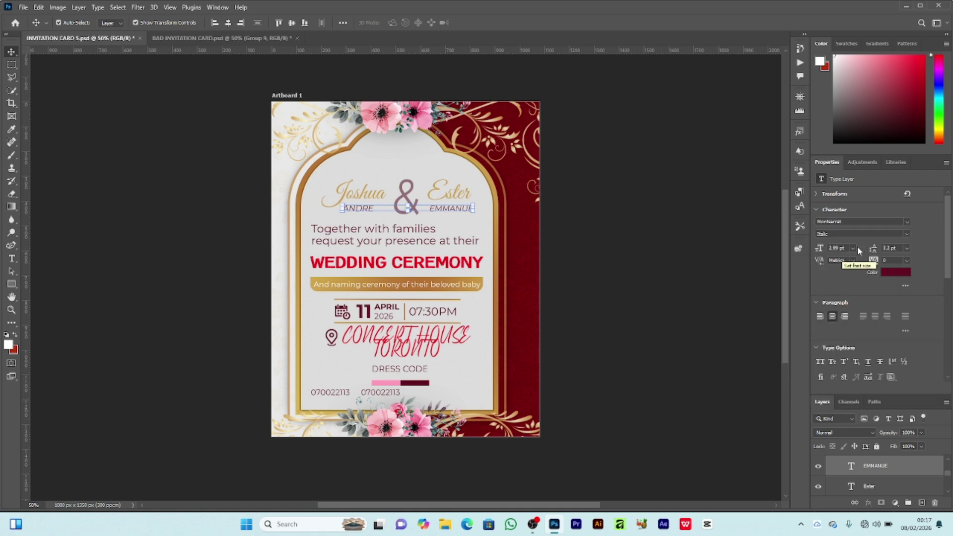
pyautogui.moveTo(842, 249); pyautogui.dragTo(819, 250)
pyautogui.write('3.2')
pyautogui.press('Return')
# Step: Centre-align the "Together with families request your presence at their" text and move it back to the middle of the arch
pyautogui.click(587, 215)
pyautogui.click(410, 237)
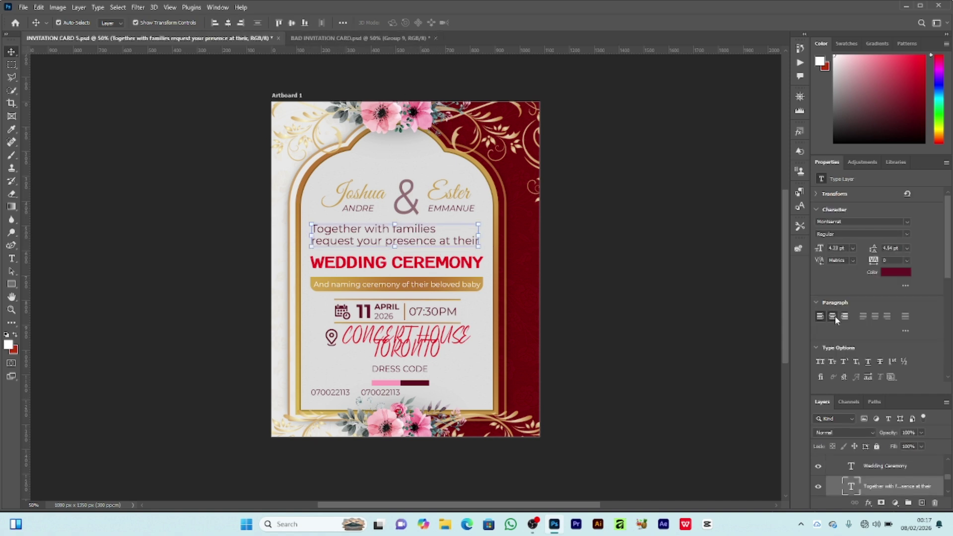
pyautogui.click(834, 317)
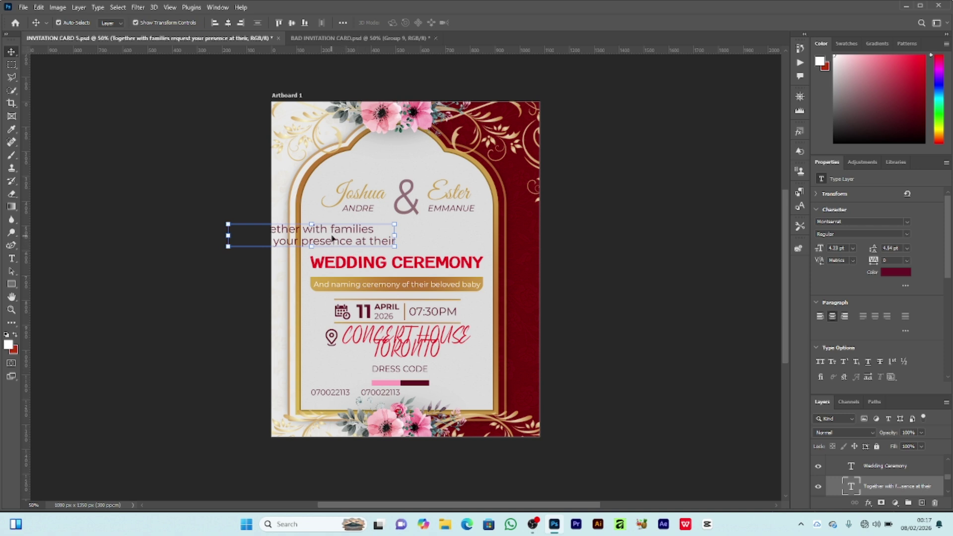
pyautogui.moveTo(332, 239); pyautogui.dragTo(420, 236)
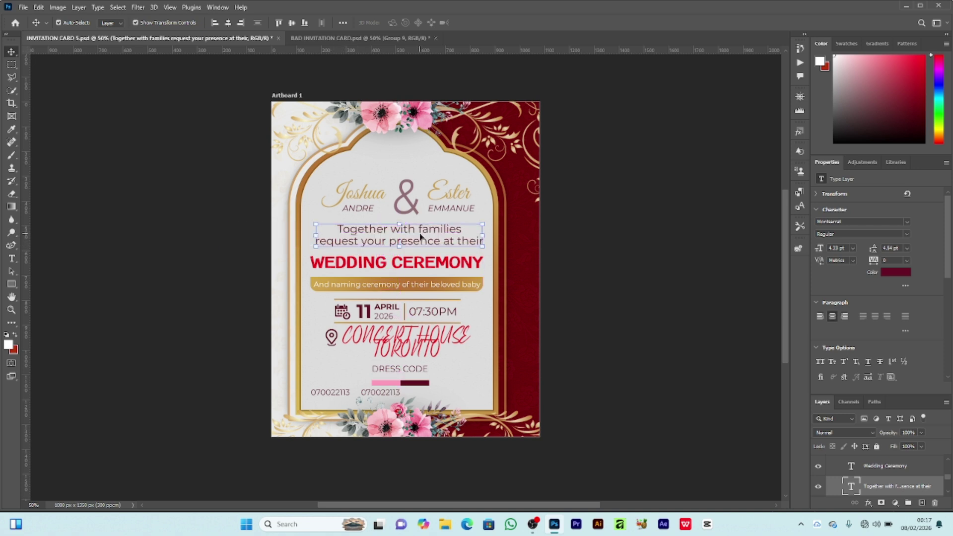
pyautogui.click(586, 253)
# Step: Set the Wedding Ceremony heading in Great Vibes at 9 pt and recolour it with gold sampled from the card
pyautogui.click(442, 268)
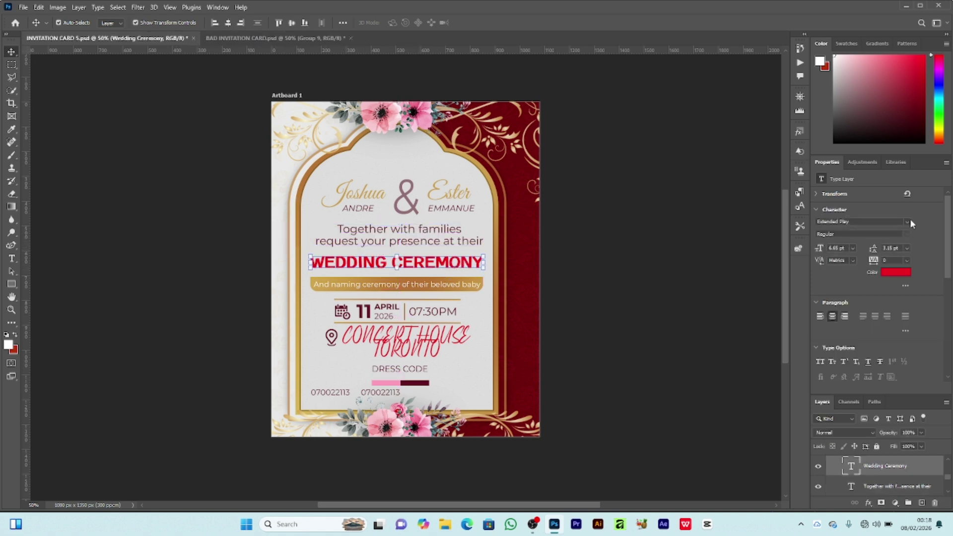
pyautogui.click(907, 222)
pyautogui.scroll(2, 794, 283)
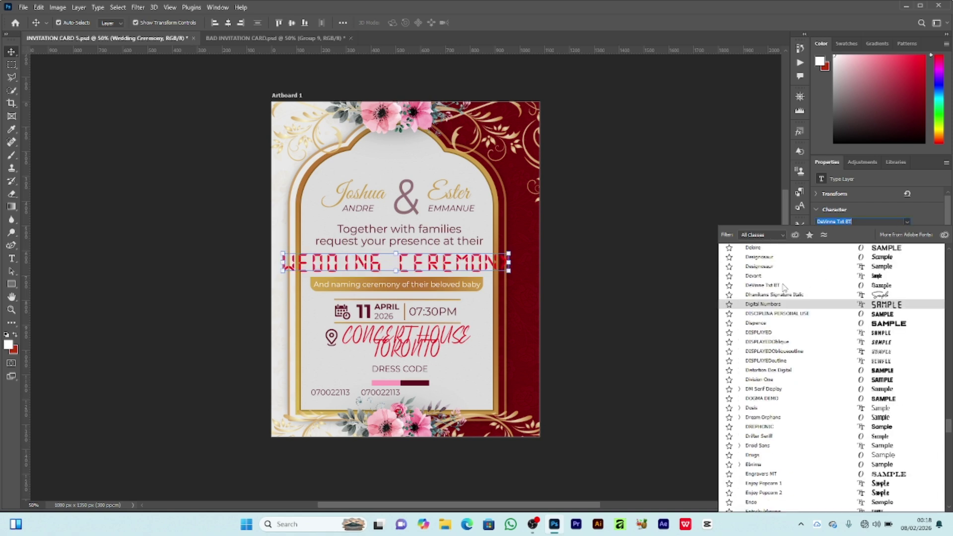
pyautogui.write('Great Vibes')
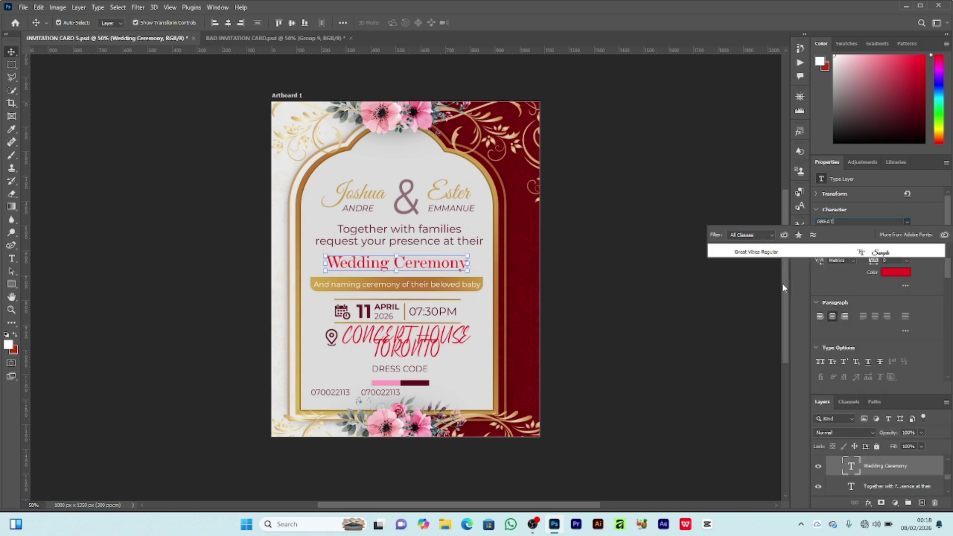
pyautogui.click(753, 253)
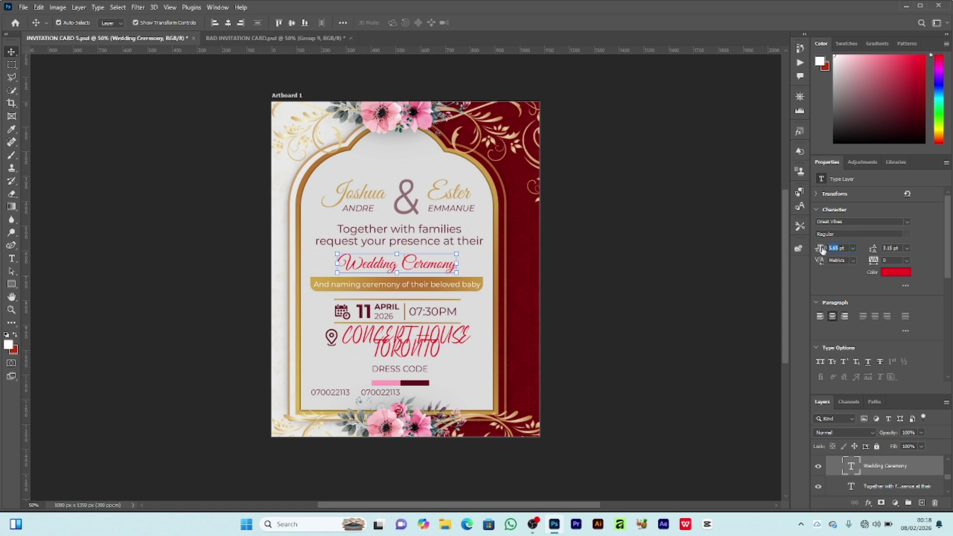
pyautogui.moveTo(822, 249); pyautogui.dragTo(839, 249)
pyautogui.click(896, 272)
pyautogui.click(343, 199)
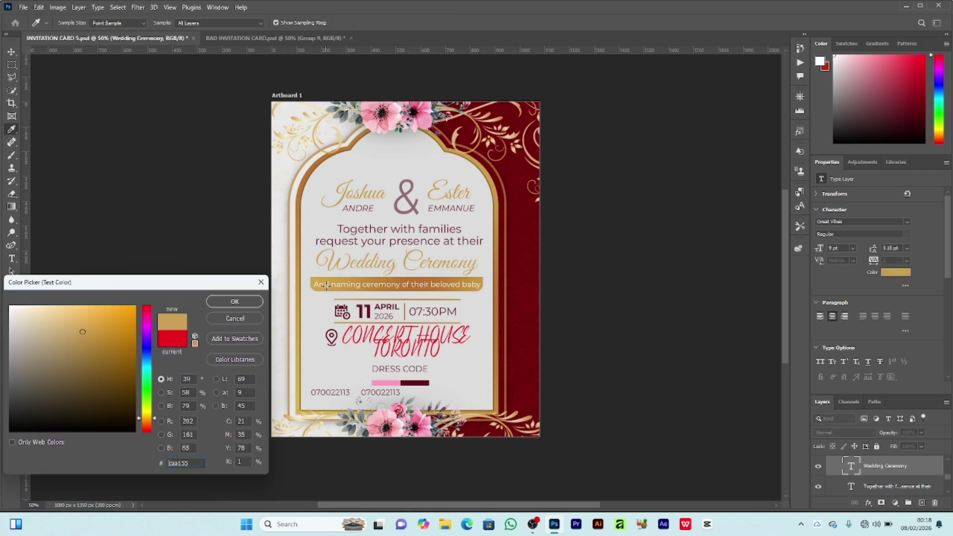
pyautogui.press('Return')
# Step: Recolour the CONCERT HOUSE TORONTO text with the maroon of the dress code swatch and set it in Montserrat
pyautogui.click(410, 317)
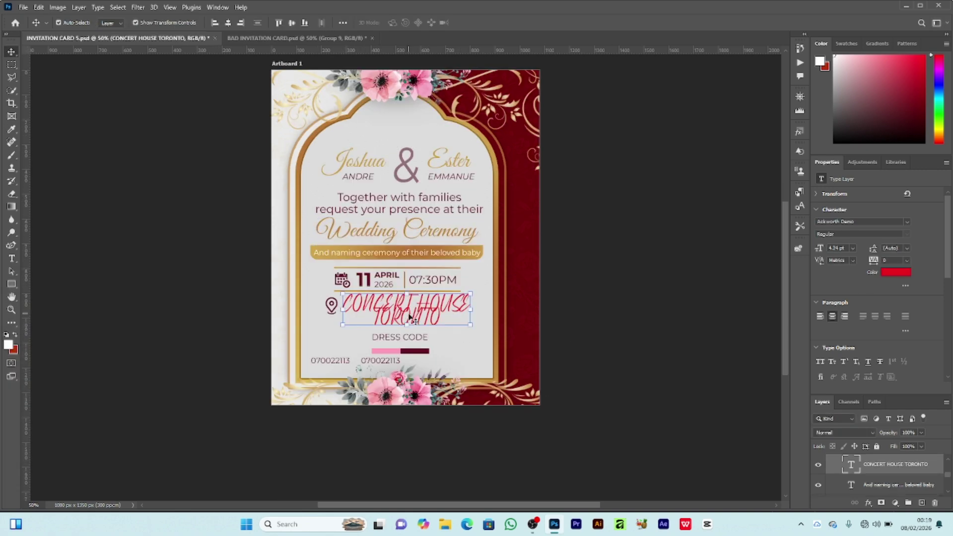
pyautogui.click(896, 272)
pyautogui.click(411, 351)
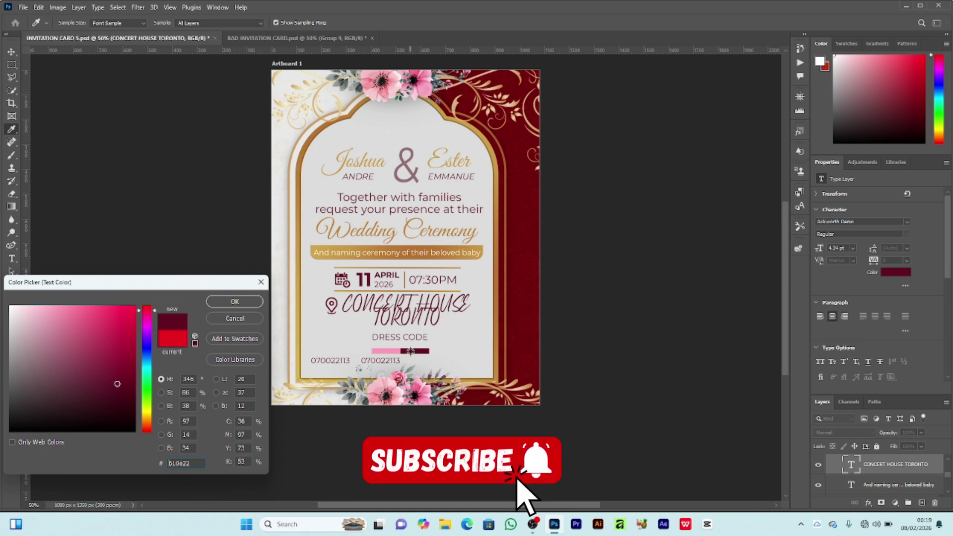
pyautogui.press('Return')
pyautogui.click(905, 221)
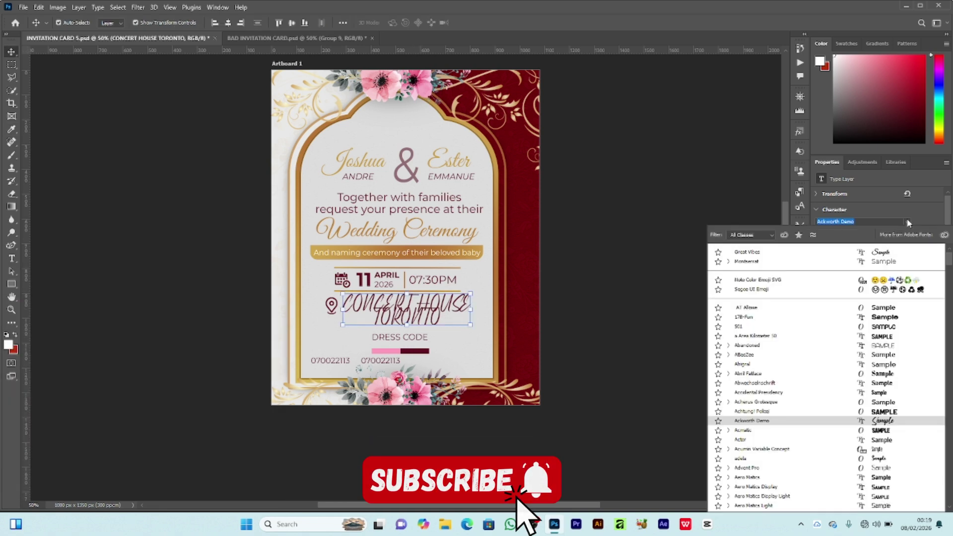
pyautogui.click(766, 262)
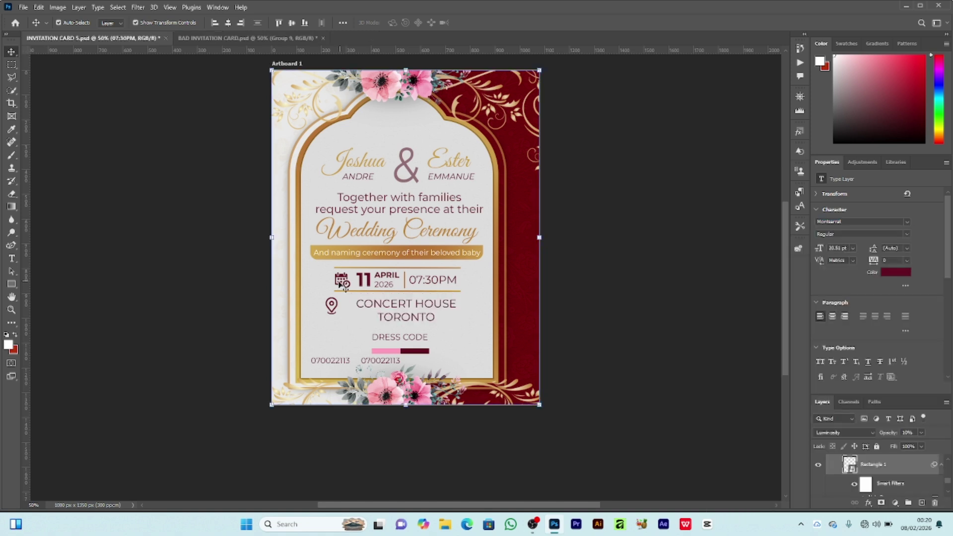
# Step: Line up the location pin beneath the calendar icon, closer to the venue text
pyautogui.click(347, 284)
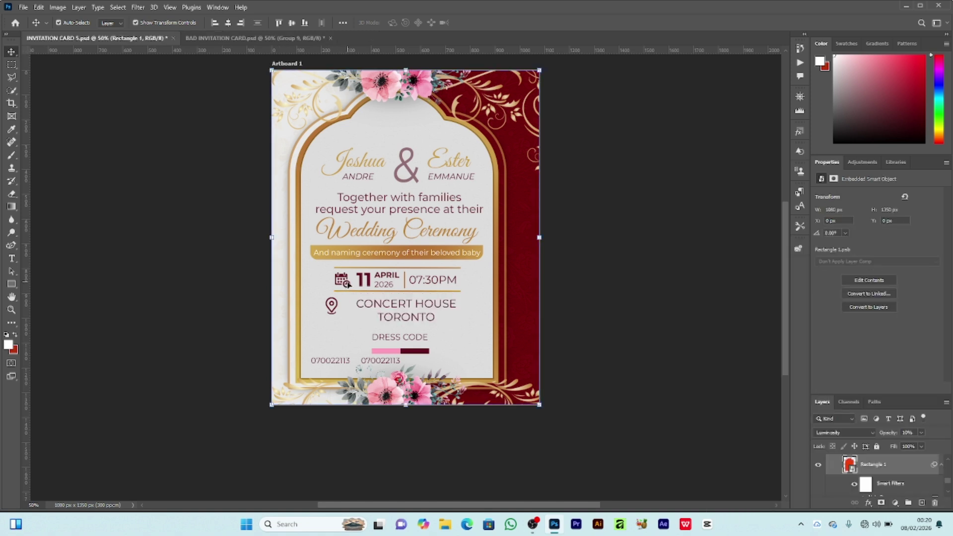
pyautogui.hotkey('ctrl', 'z')
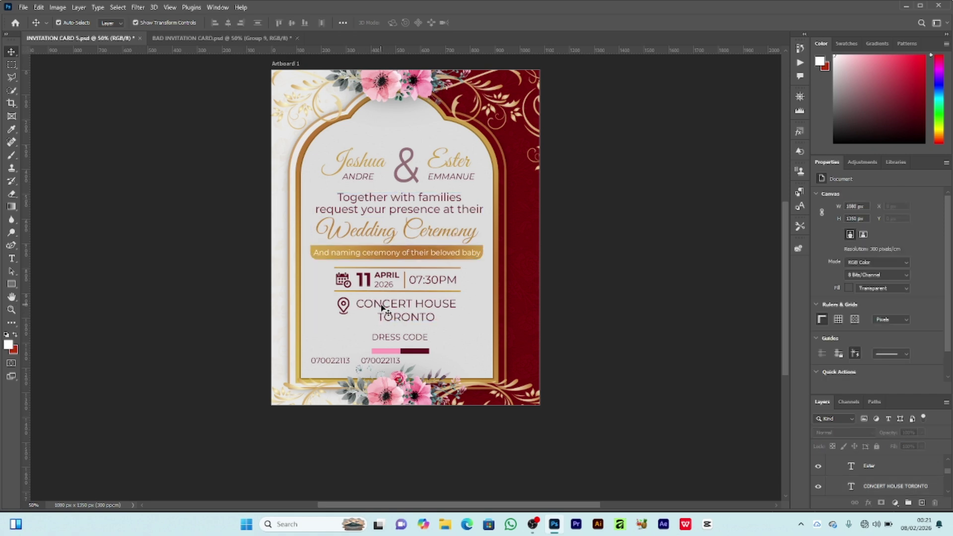
# Step: Group the layers of the couple's names and select the text blocks from the names down to the venue
pyautogui.click(891, 472)
pyautogui.hotkey('ctrl', '1')
pyautogui.click(890, 472)
pyautogui.click(891, 472)
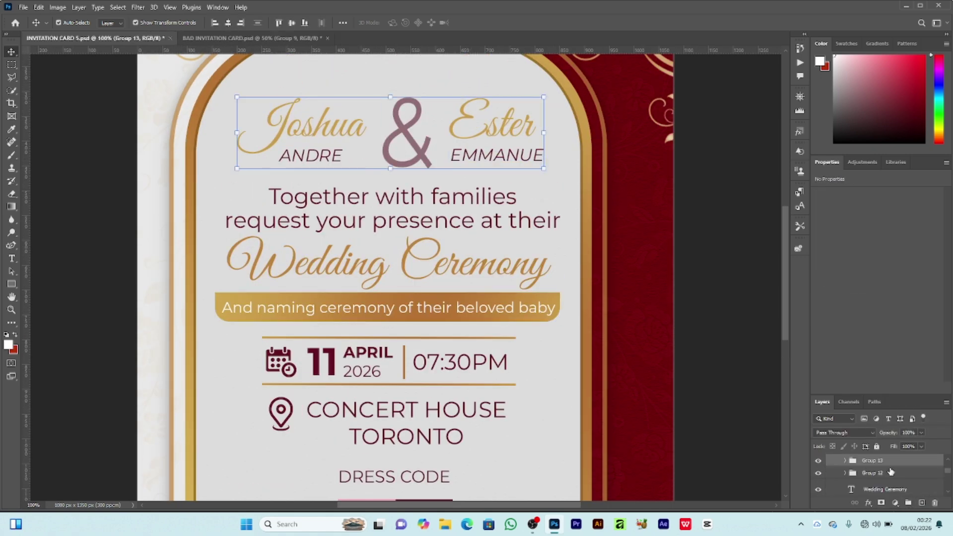
pyautogui.scroll(3, 891, 472)
pyautogui.click(863, 471)
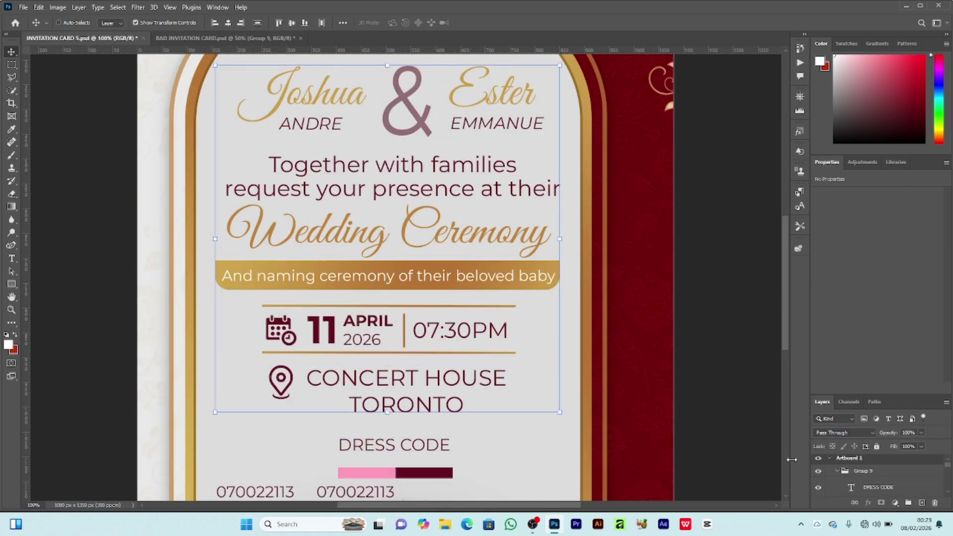
# Step: Stack the two phone numbers at the arch's lower left and add an RSVP: label above them
pyautogui.hotkey('ctrl', '-')
pyautogui.hotkey('ctrl', 'z')
pyautogui.hotkey('ctrl', 'z')
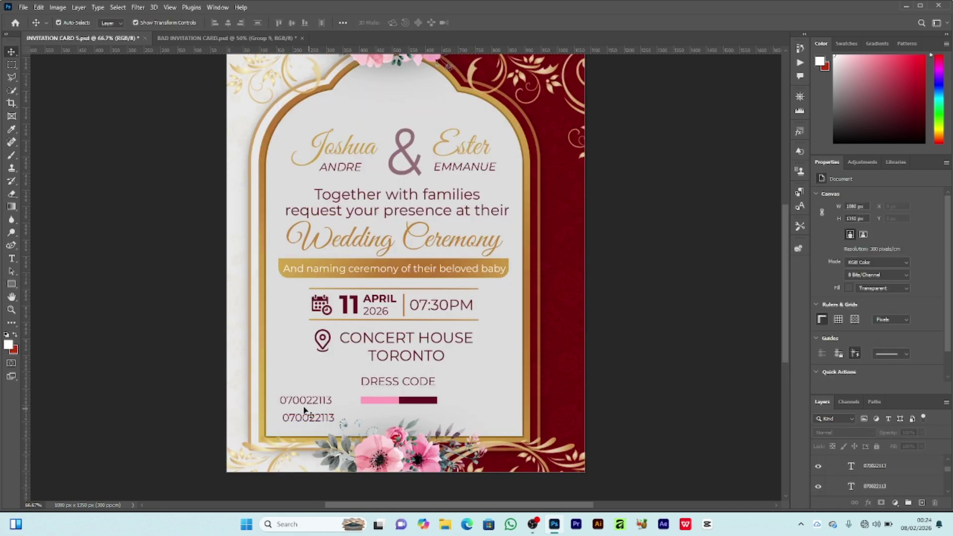
pyautogui.moveTo(497, 317); pyautogui.dragTo(519, 294)
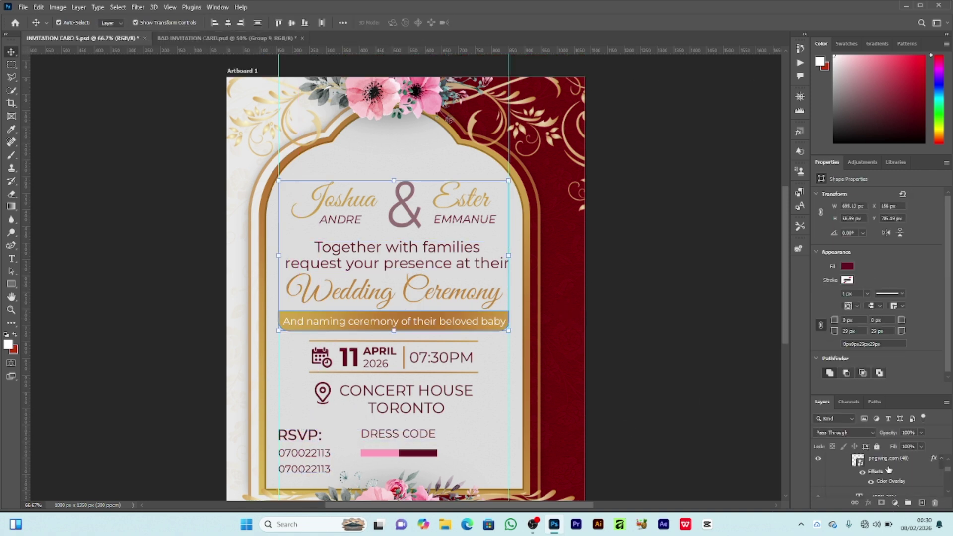
# Step: Align the centres of the text blocks from the couple's names down to the venue
pyautogui.click(873, 469)
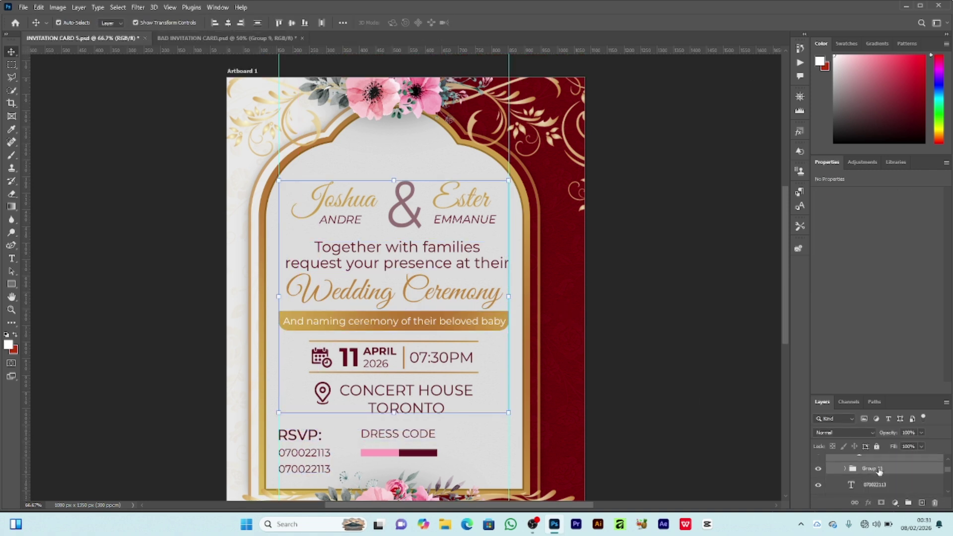
pyautogui.click(624, 318)
# Step: Rotate the QR CODE label to read vertically and place it beside the dress code swatches
pyautogui.scroll(-1, 623, 318)
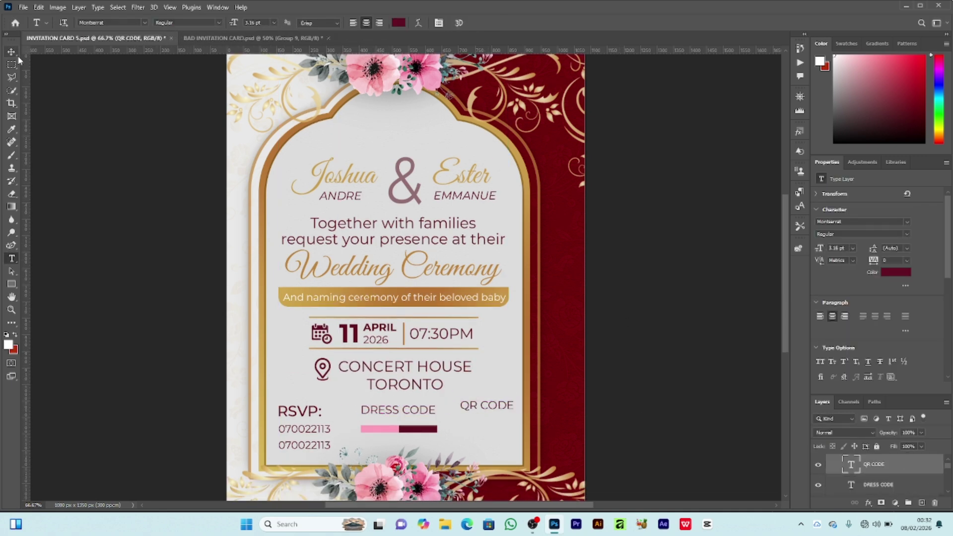
pyautogui.hotkey('ctrl', 't')
pyautogui.moveTo(477, 392); pyautogui.dragTo(462, 432)
pyautogui.press('Return')
pyautogui.click(610, 315)
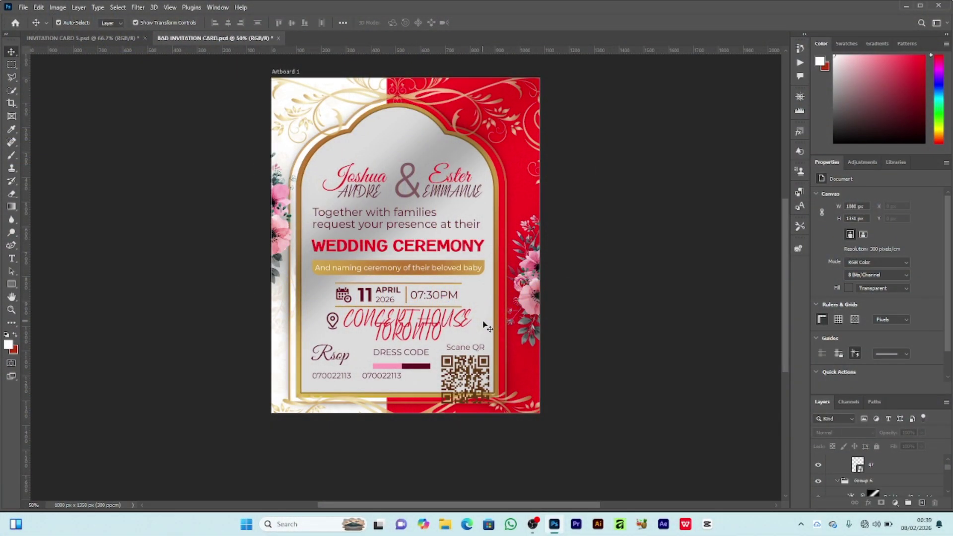
# Step: Copy the QR code image from BAD INVITATION CARD.psd and paste it into INVITATION CARD 5.psd
pyautogui.click(487, 365)
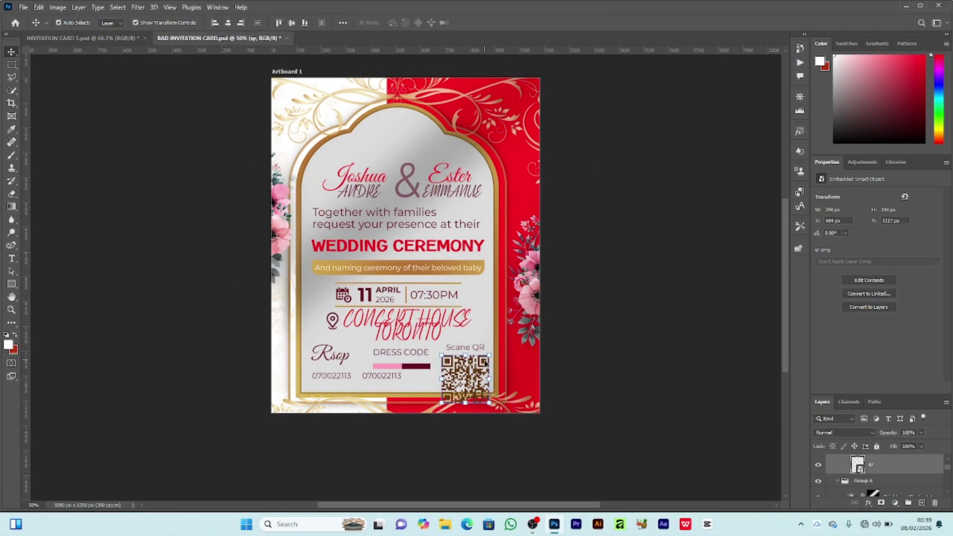
pyautogui.hotkey('ctrl', 'Tab')
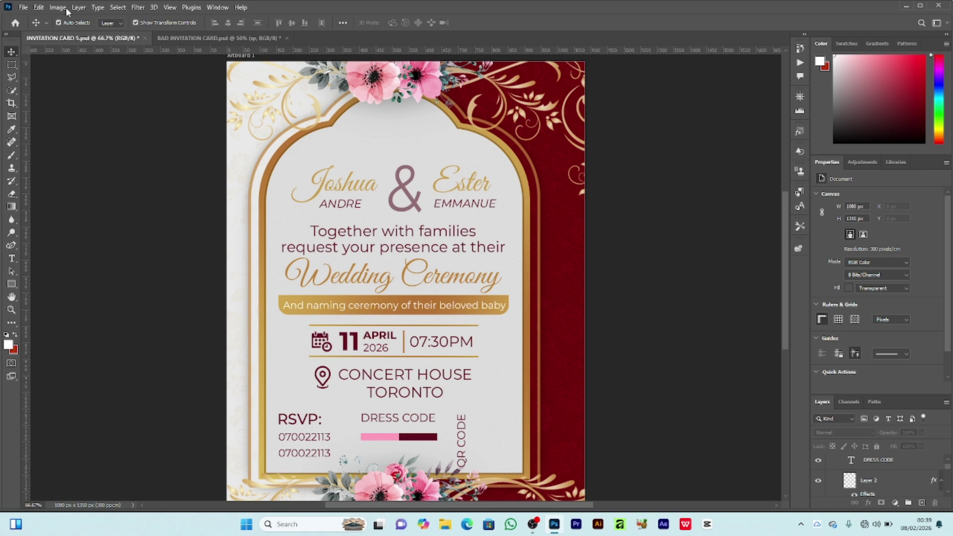
pyautogui.click(37, 8)
pyautogui.click(48, 95)
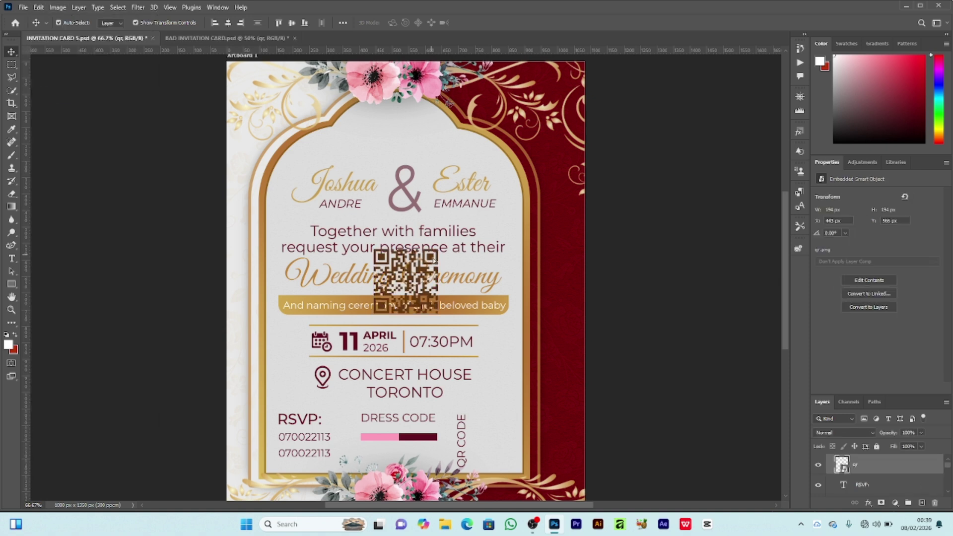
# Step: Shrink the QR code and place it beside its vertical label, with its outer edge in line with the gold banner's end
pyautogui.moveTo(406, 280); pyautogui.dragTo(470, 445)
pyautogui.moveTo(26, 276); pyautogui.dragTo(509, 328)
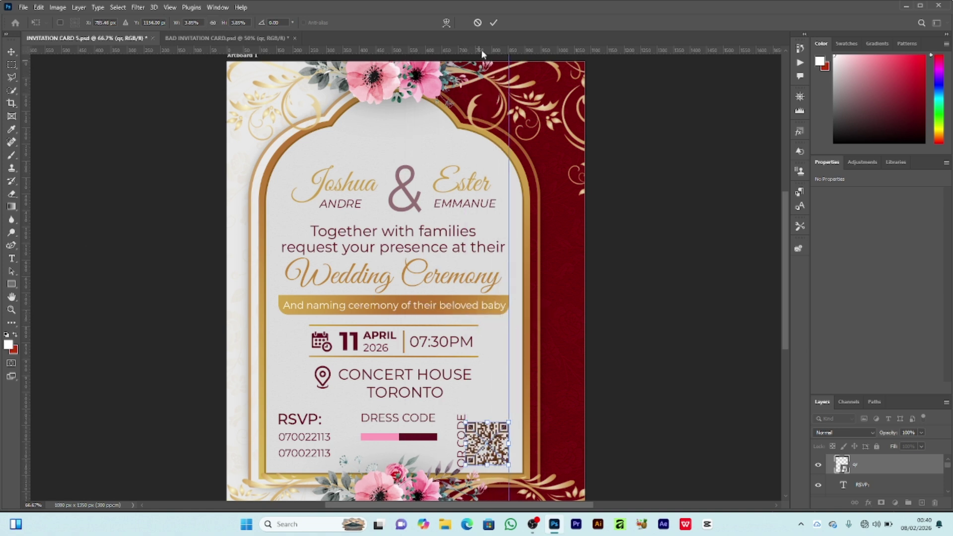
pyautogui.click(495, 22)
pyautogui.click(457, 449)
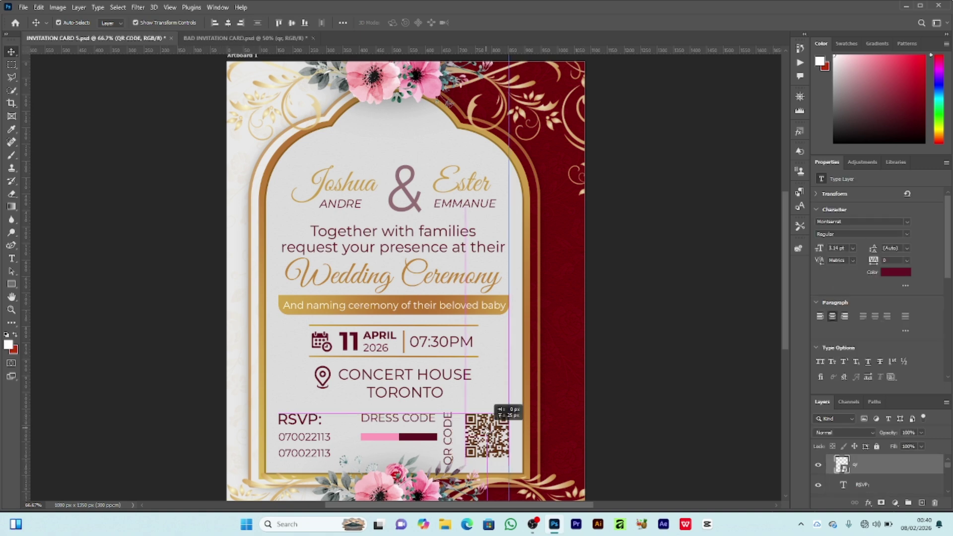
# Step: Reposition the DRESS CODE label and its colour swatches for even spacing between the RSVP block and the QR code
pyautogui.scroll(-2, 693, 333)
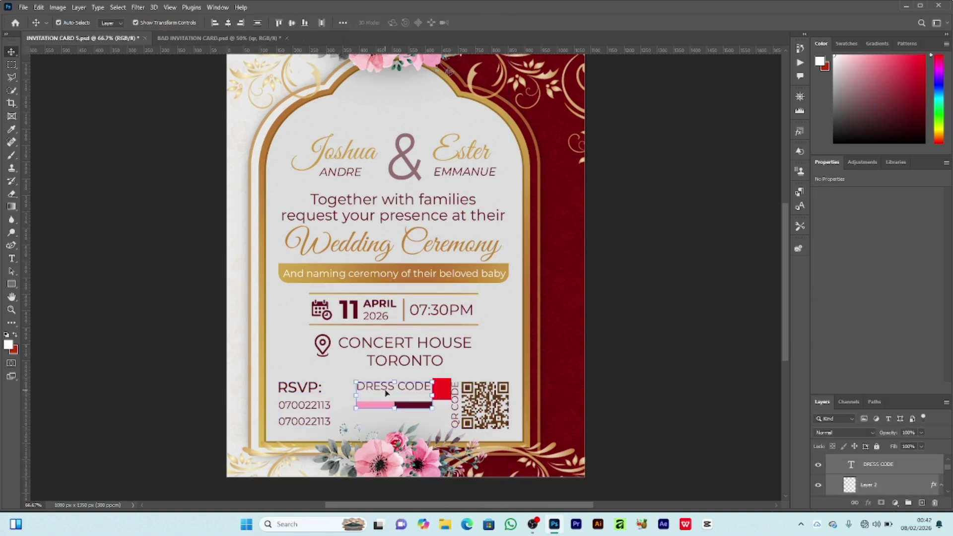
pyautogui.click(407, 405)
pyautogui.moveTo(341, 389); pyautogui.dragTo(440, 397)
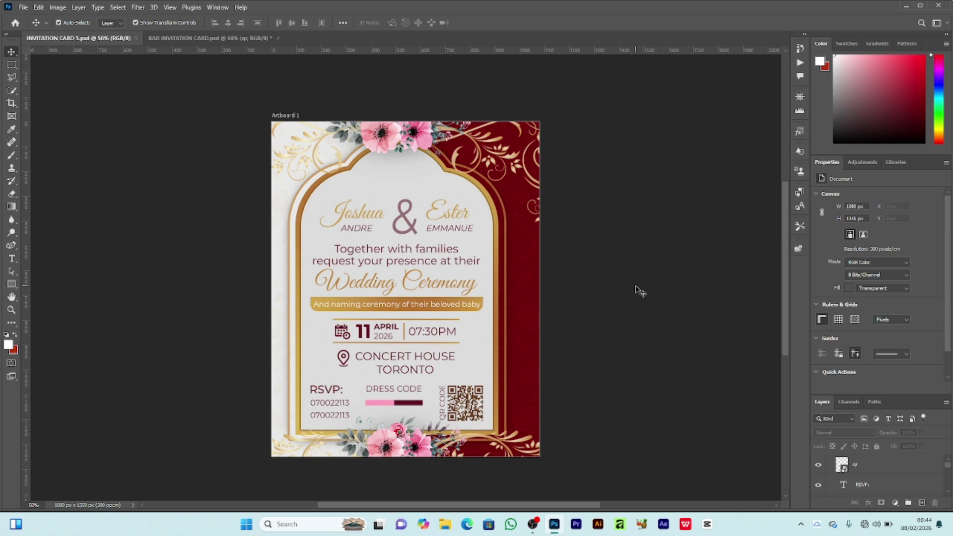
# Step: Compare the redesigned invitation with the original design in BAD INVITATION CARD.psd
pyautogui.scroll(-1, 639, 291)
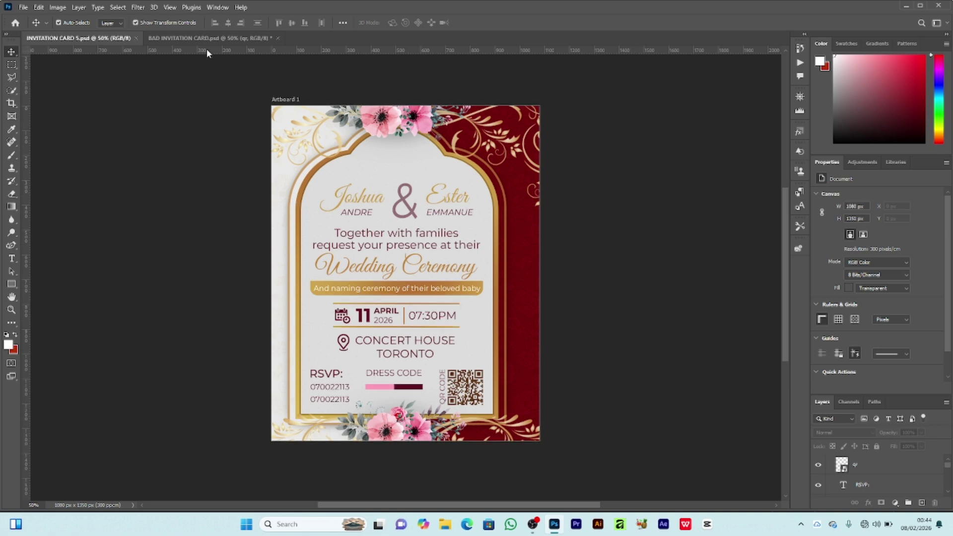
pyautogui.click(207, 38)
pyautogui.click(97, 39)
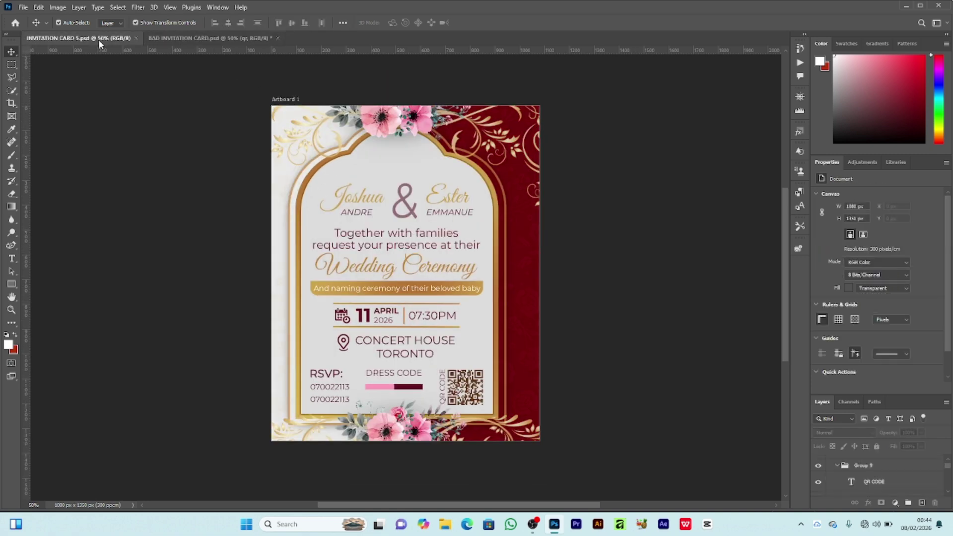